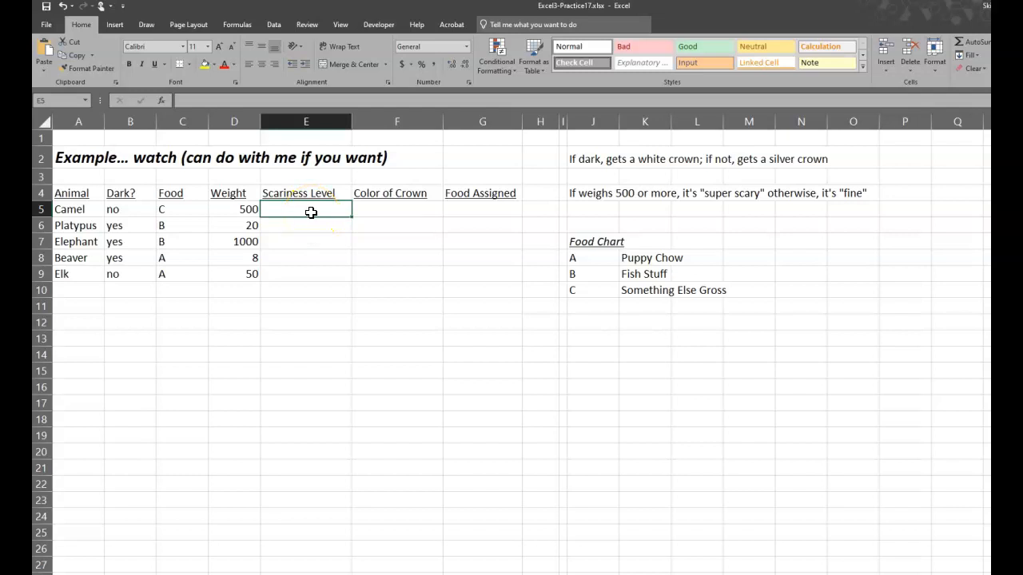
Insert the IF function from the Logical category into the camel's Scariness Level cell, E5, keeping the Weight column uncovered.
{"action": "left_click", "coordinate": [163, 101]}
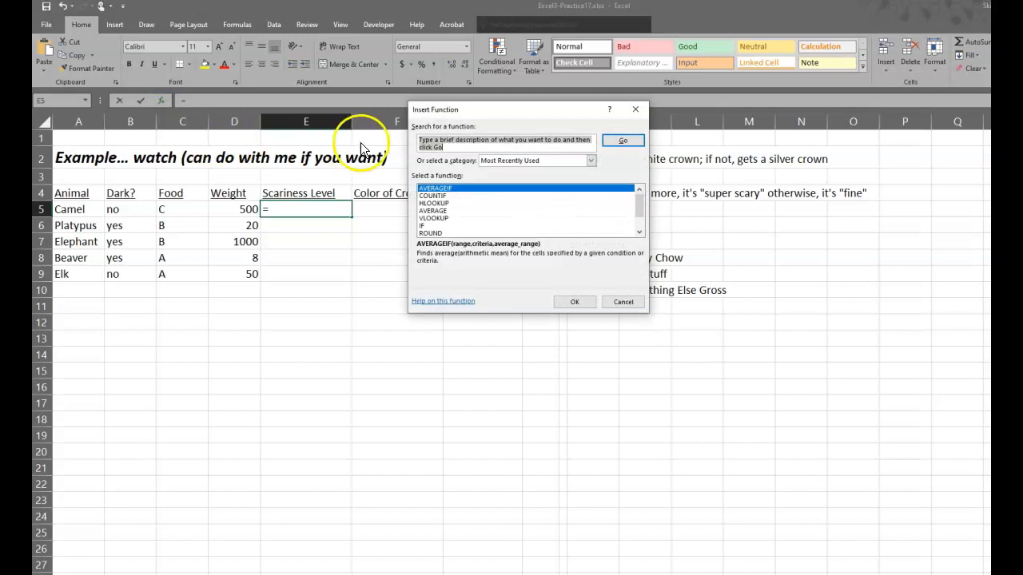
{"action": "left_click", "coordinate": [424, 226]}
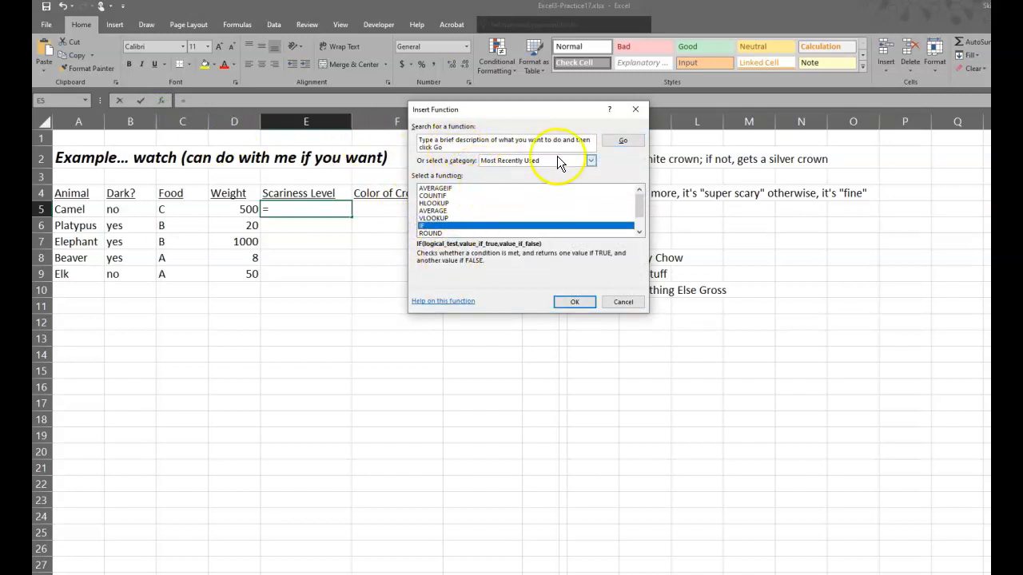
{"action": "left_click", "coordinate": [591, 162]}
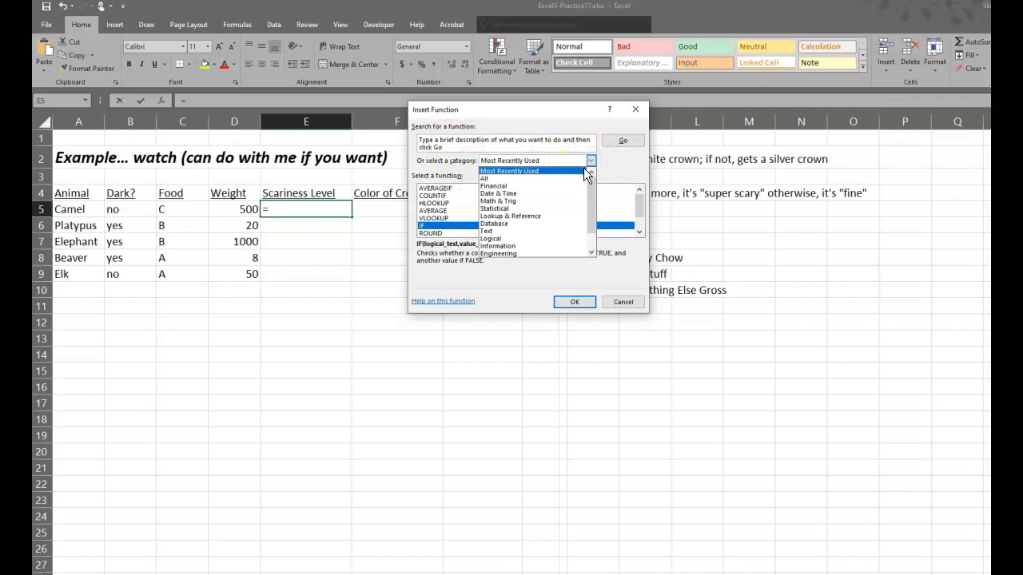
{"action": "left_click", "coordinate": [498, 239]}
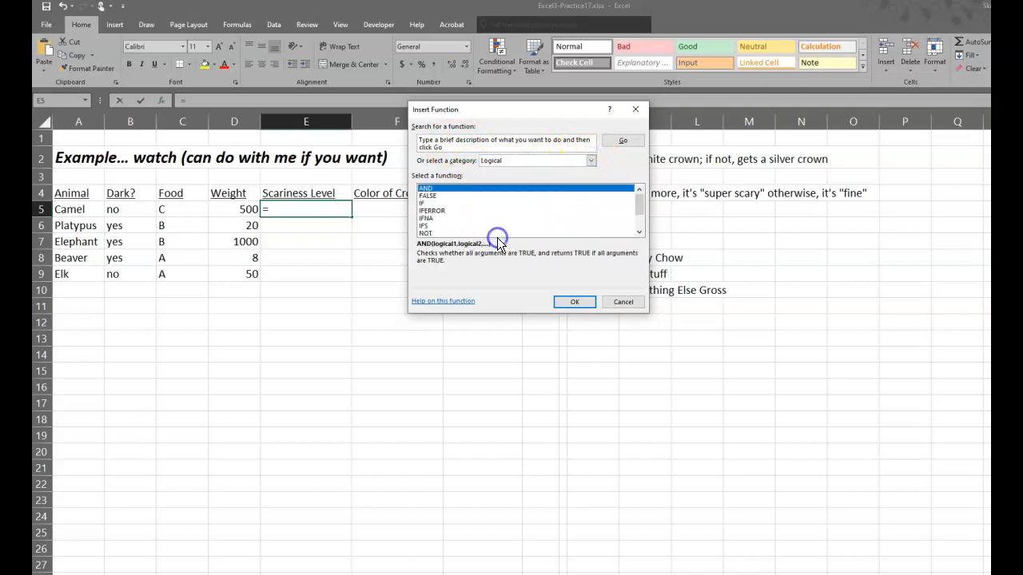
{"action": "left_click", "coordinate": [424, 203]}
{"action": "left_click", "coordinate": [573, 302]}
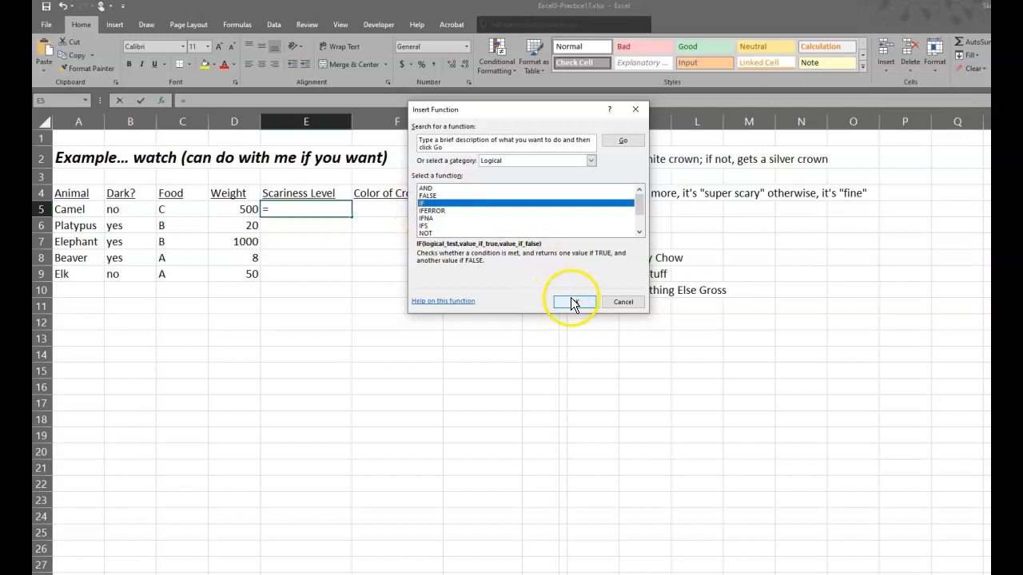
{"action": "left_click", "coordinate": [575, 302]}
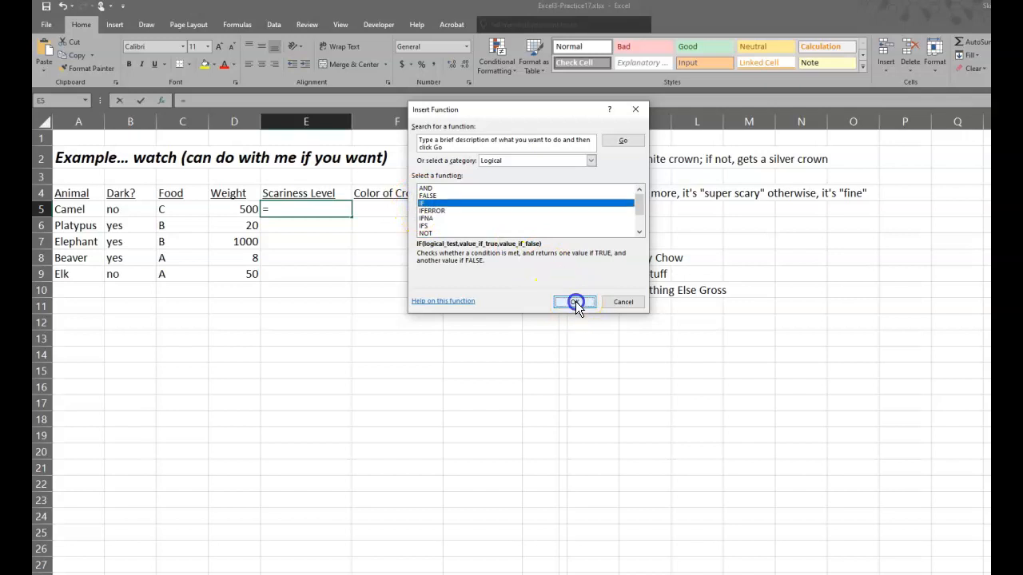
{"action": "left_click_drag", "start_coordinate": [520, 141], "coordinate": [506, 215]}
Set the IF function's logical test to D5>=500.
{"action": "left_click", "coordinate": [458, 241]}
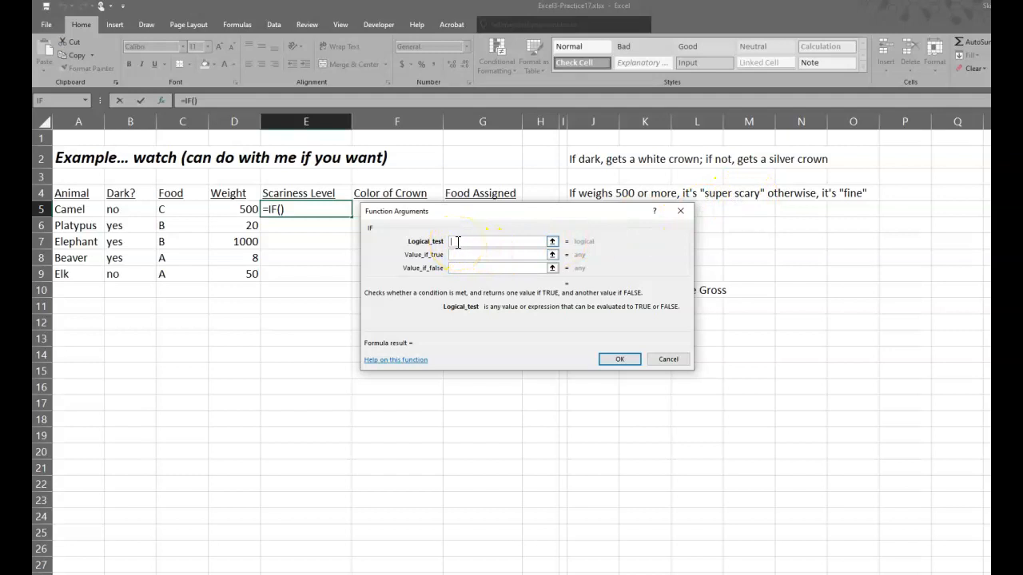
{"action": "left_click", "coordinate": [243, 211]}
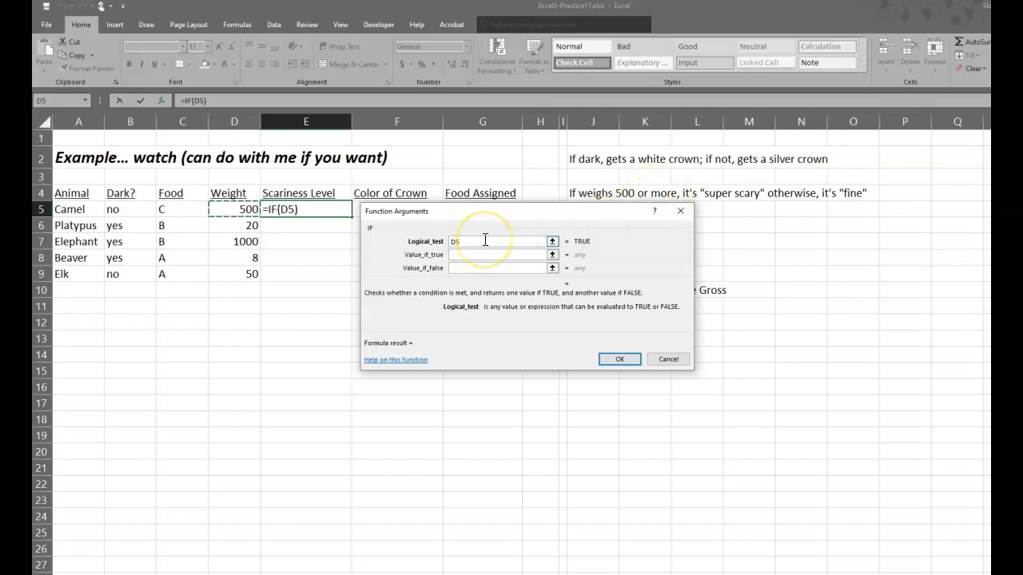
{"action": "type", "text": ">=500"}
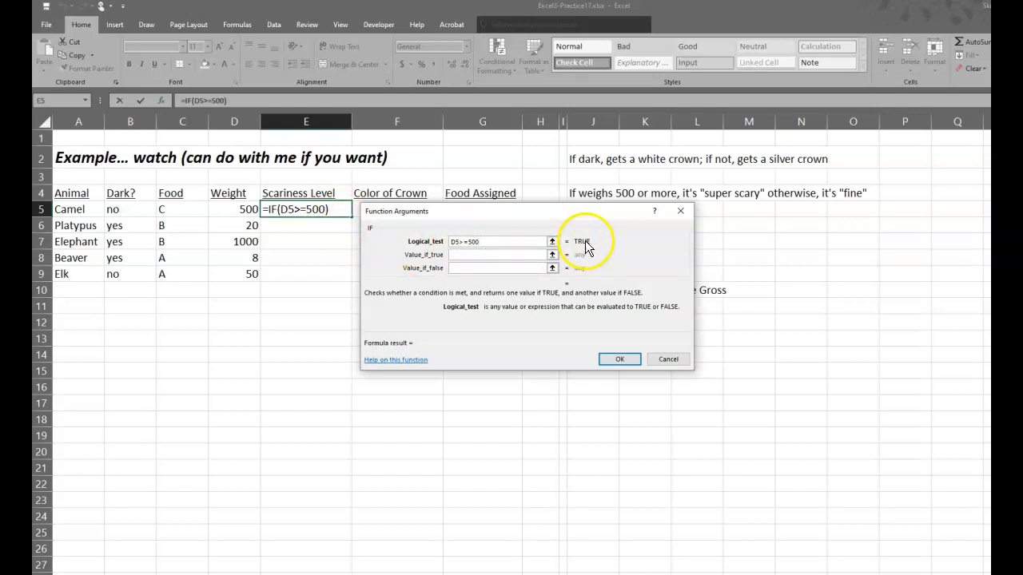
Set the true result to "super scary" and the false result to "fine", completing the Scariness Level formula in E5.
{"action": "left_click", "coordinate": [484, 254]}
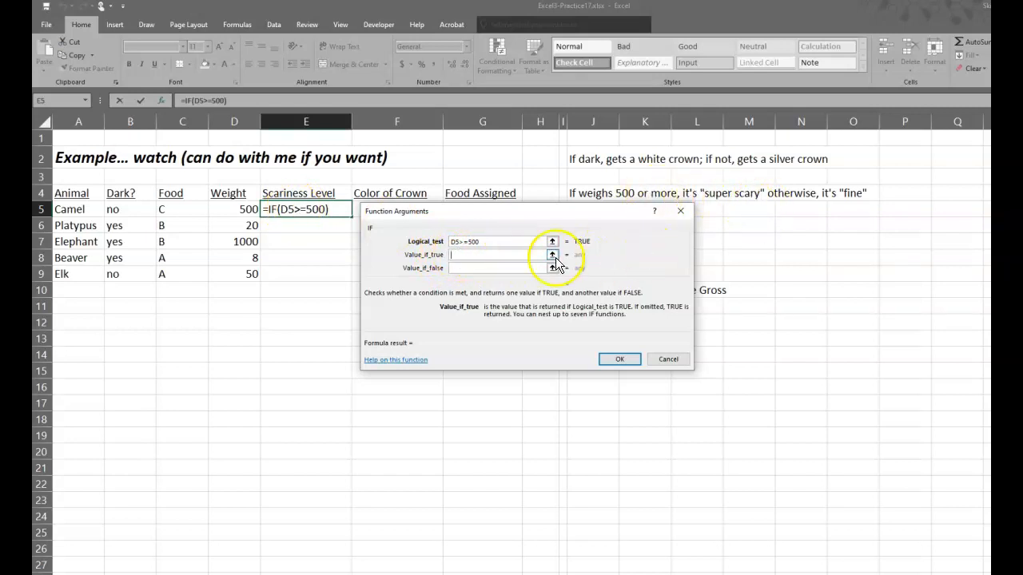
{"action": "type", "text": "super scary"}
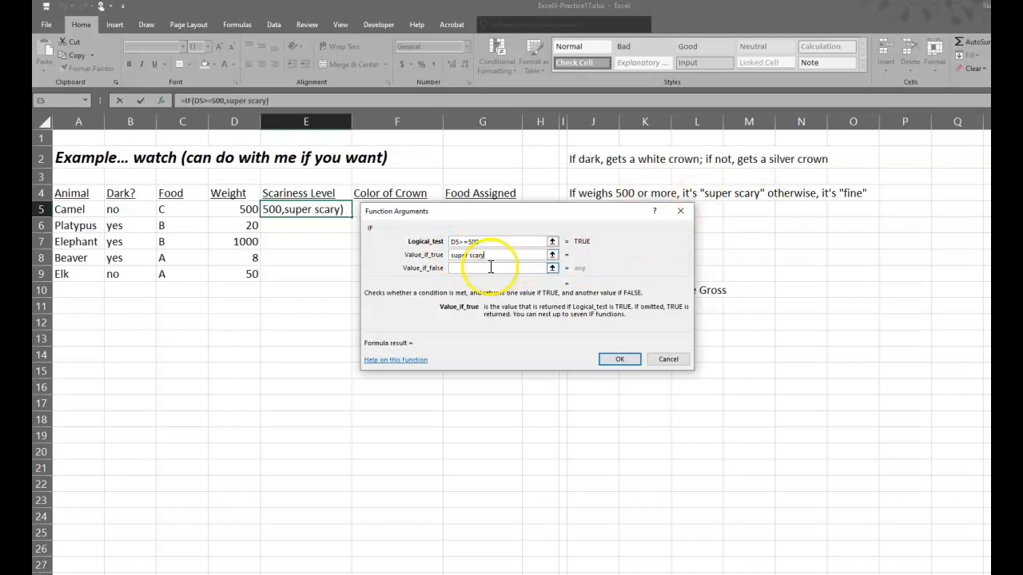
{"action": "left_click", "coordinate": [488, 268]}
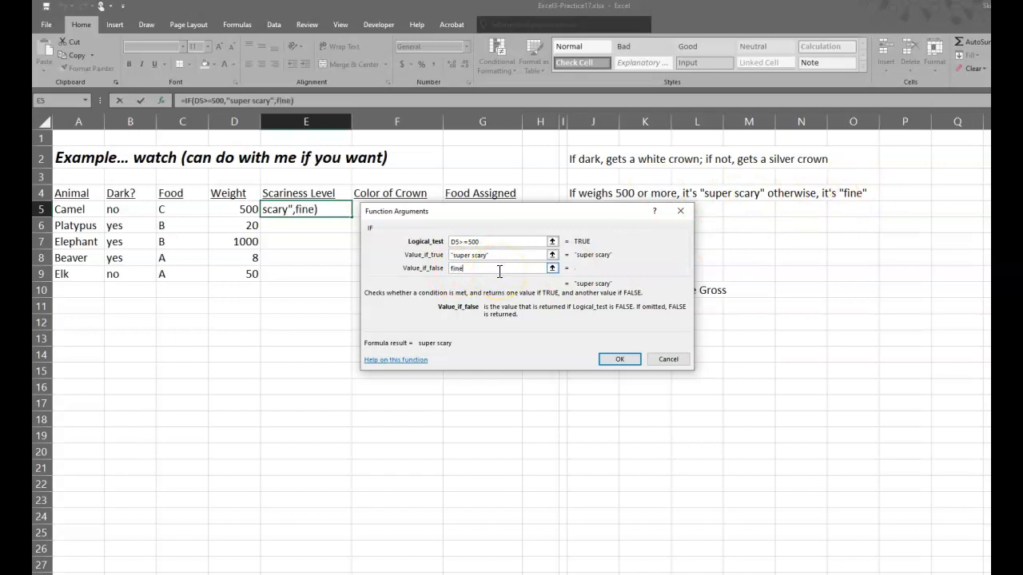
{"action": "left_click", "coordinate": [620, 359]}
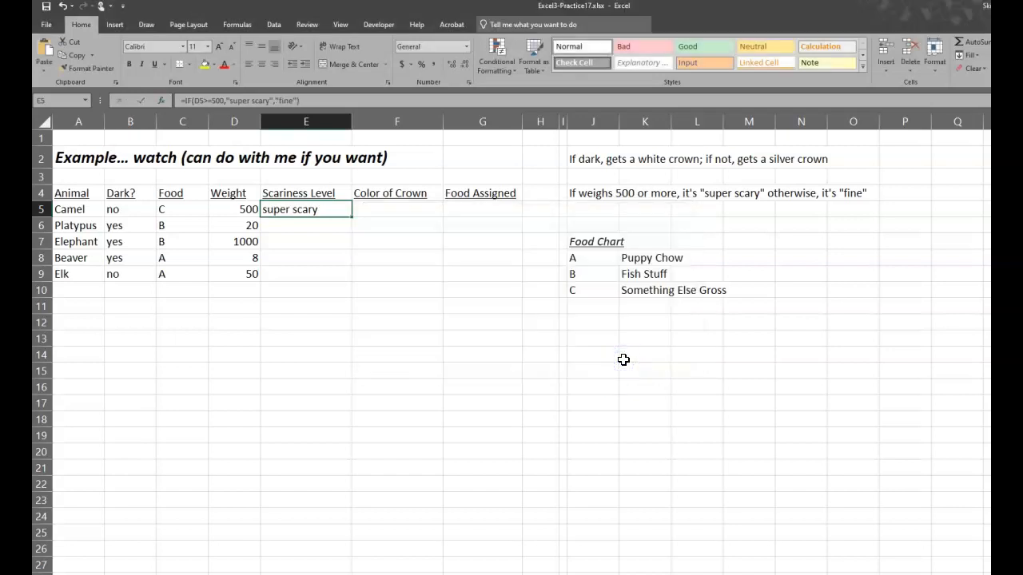
Review the arguments of the IF formula in E5 and the empty Scariness Level cells beneath it.
{"action": "left_click", "coordinate": [212, 100]}
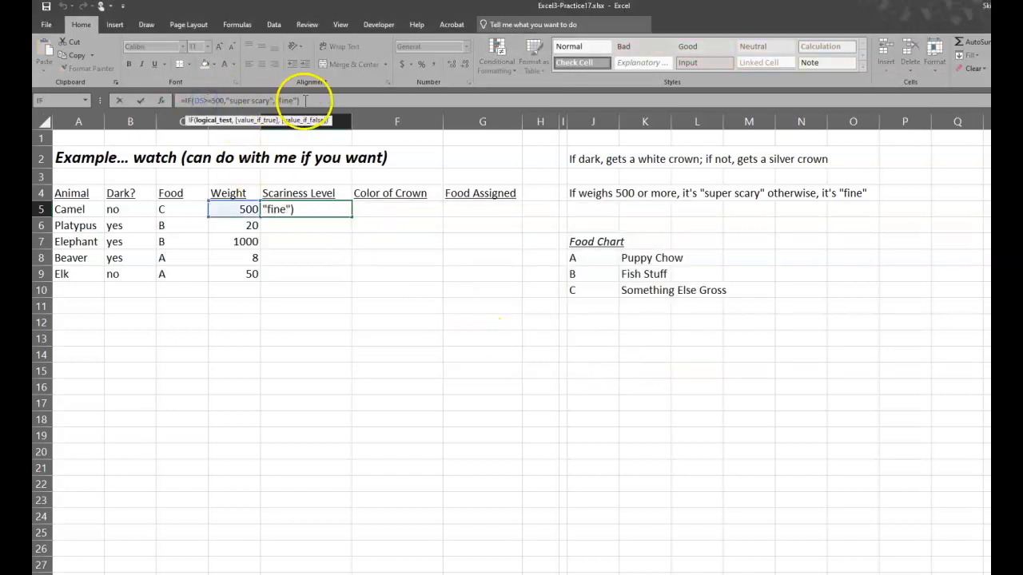
{"action": "left_click", "coordinate": [300, 211]}
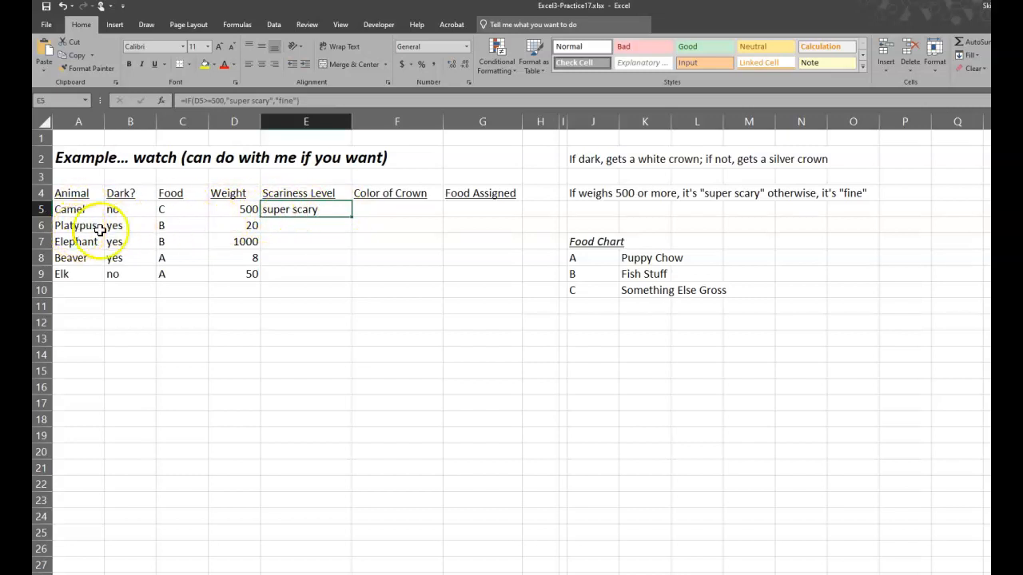
{"action": "left_click", "coordinate": [284, 229]}
{"action": "left_click", "coordinate": [292, 242]}
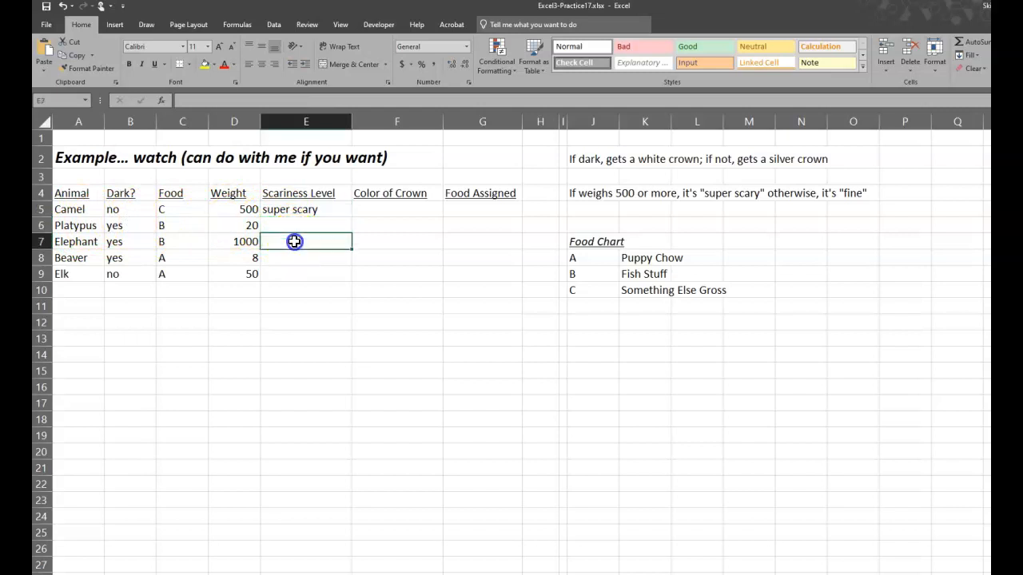
{"action": "left_click", "coordinate": [287, 258]}
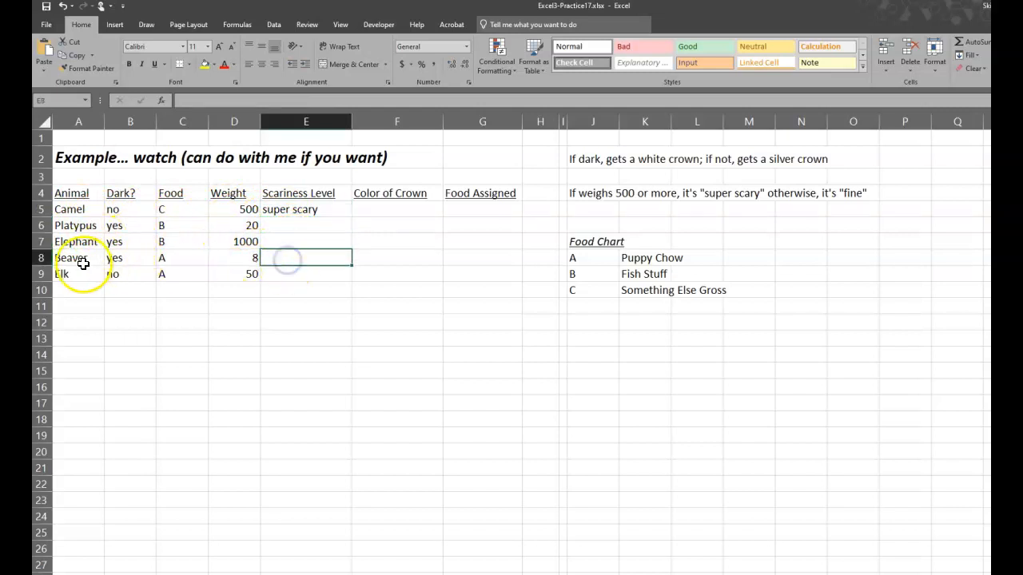
Fill the Scariness Level formula from E5 down through E9 for the remaining animals.
{"action": "left_click", "coordinate": [322, 210]}
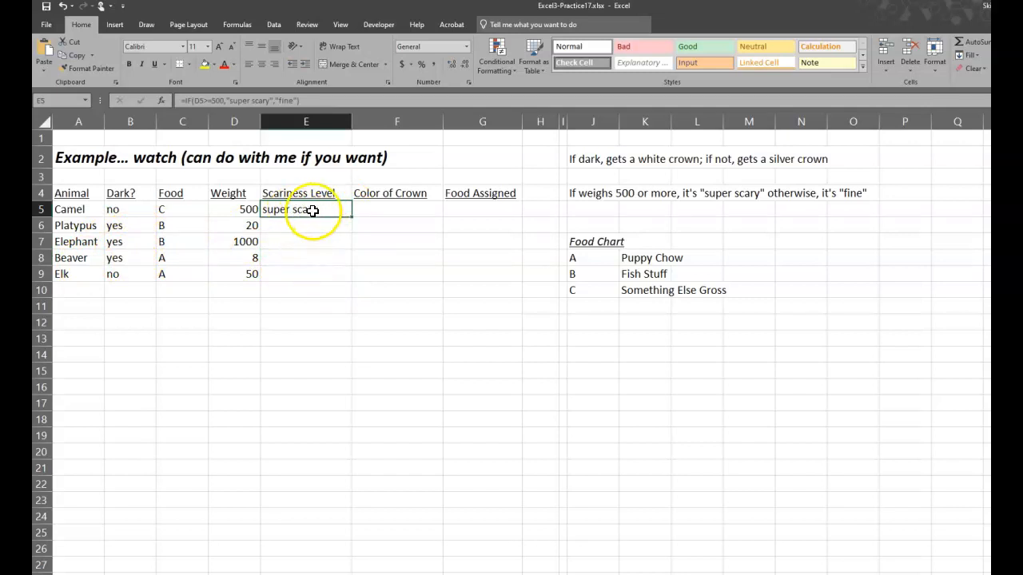
{"action": "left_click", "coordinate": [315, 230]}
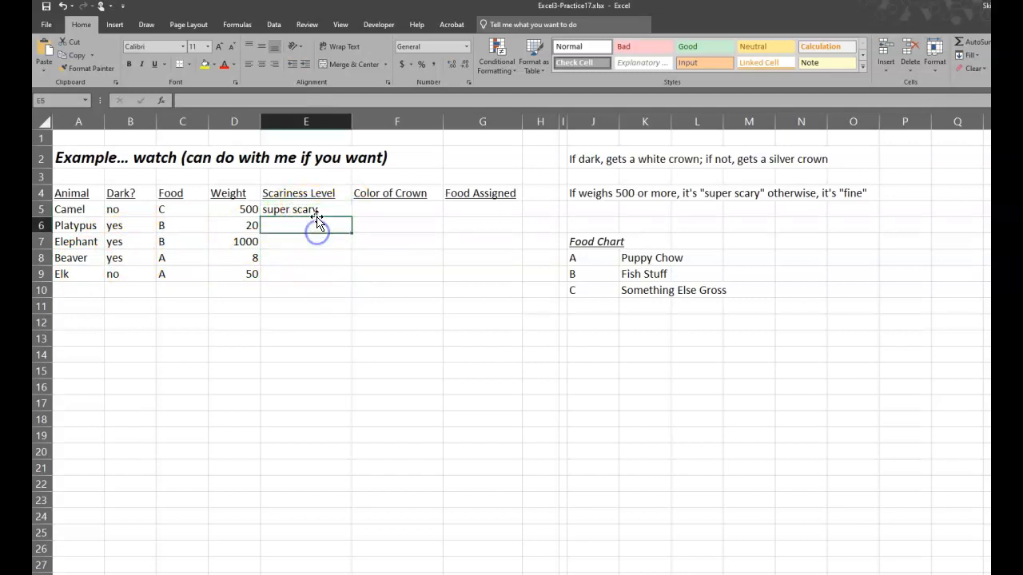
{"action": "left_click", "coordinate": [315, 211]}
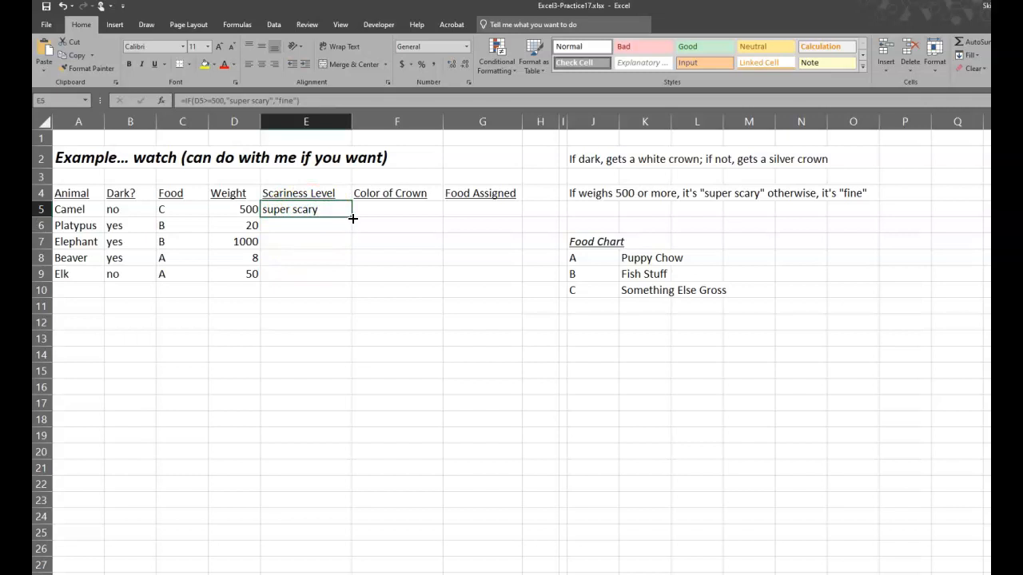
{"action": "left_click_drag", "start_coordinate": [353, 218], "coordinate": [351, 280]}
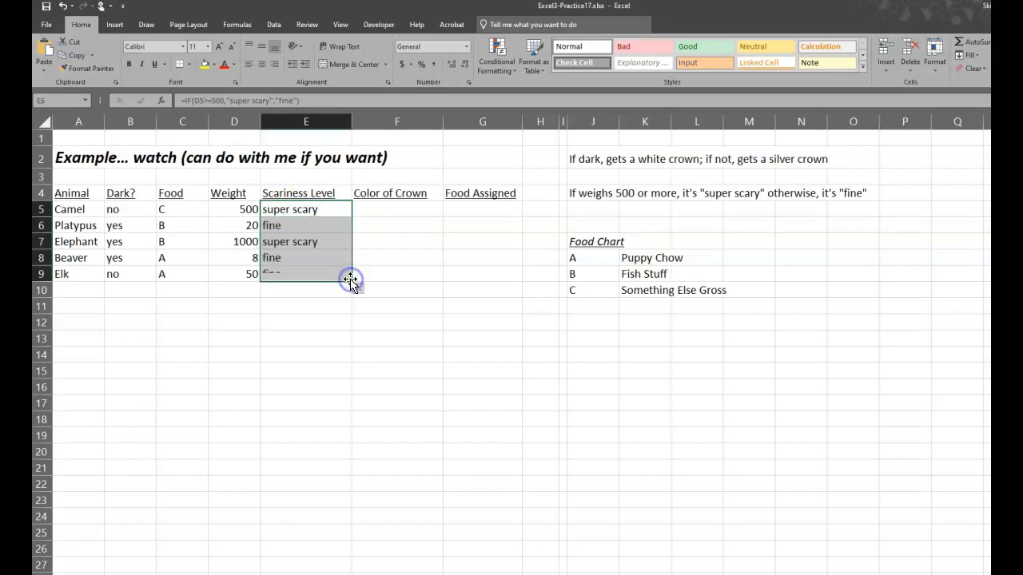
{"action": "left_click", "coordinate": [402, 244]}
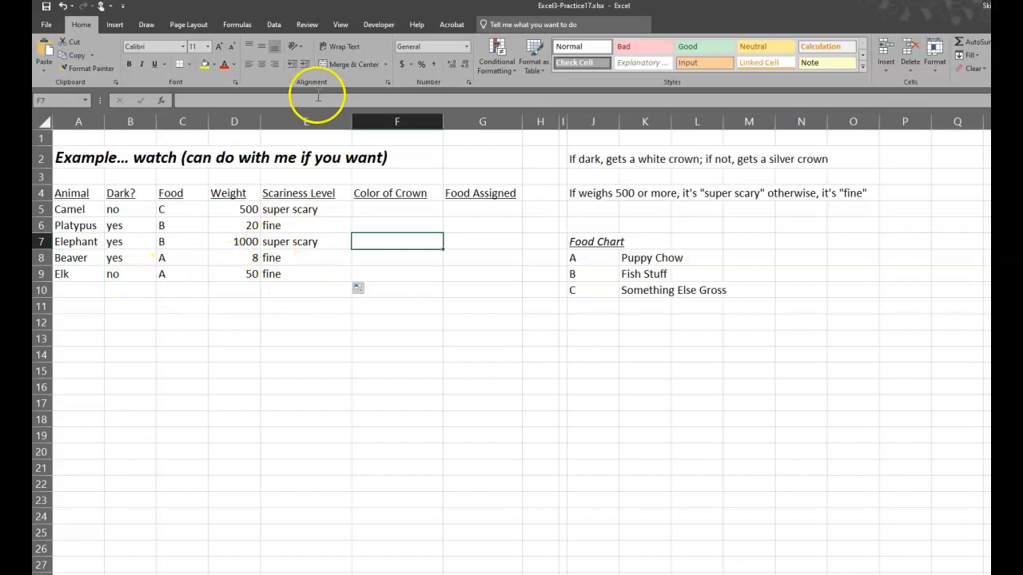
Examine the cell reference and the comma-separated arguments of the copied IF formula in the elk's cell, E9.
{"action": "double_click", "coordinate": [290, 275]}
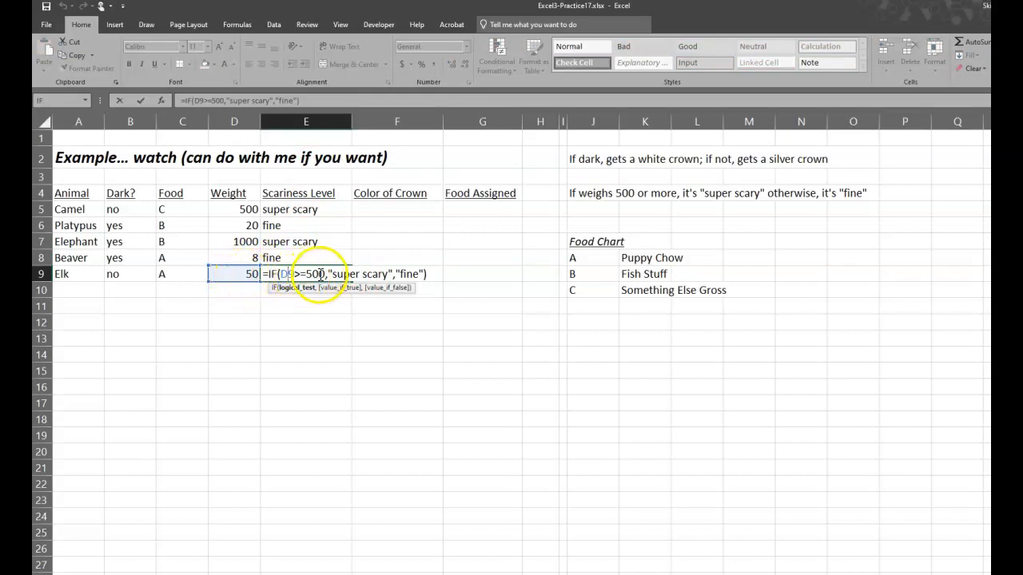
{"action": "left_click", "coordinate": [413, 274]}
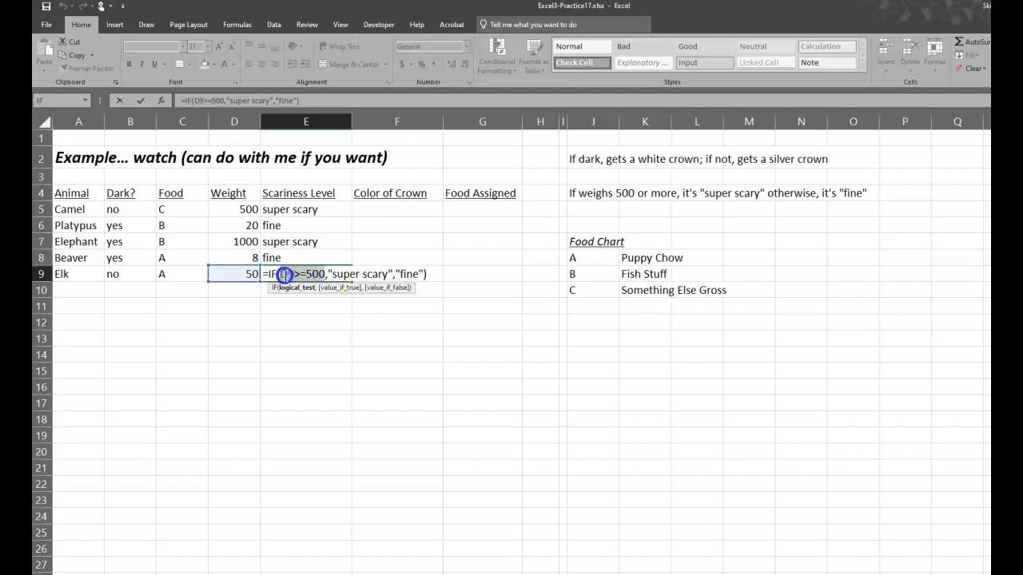
{"action": "left_click", "coordinate": [328, 274]}
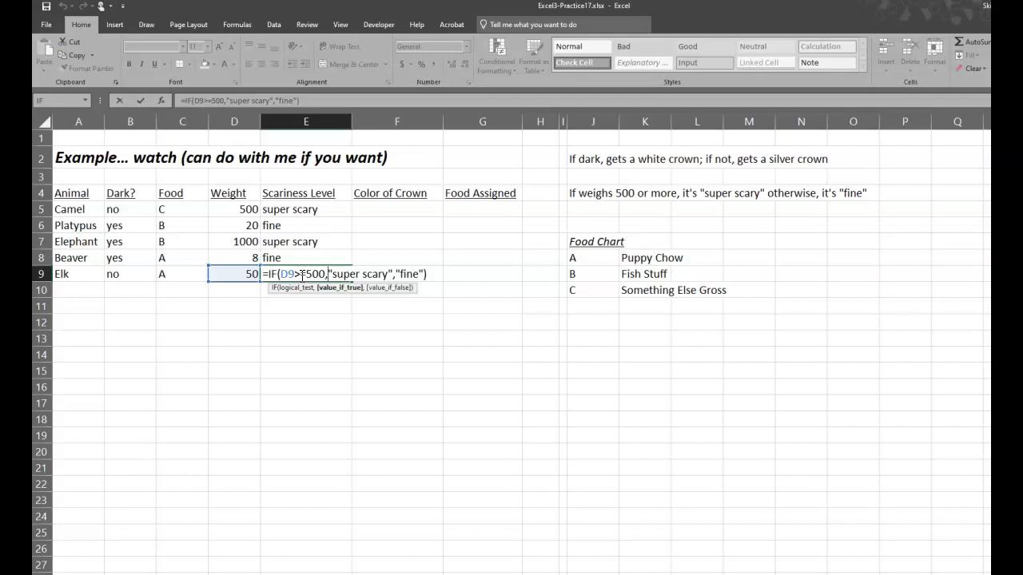
{"action": "left_click", "coordinate": [303, 274]}
{"action": "key", "text": "Return"}
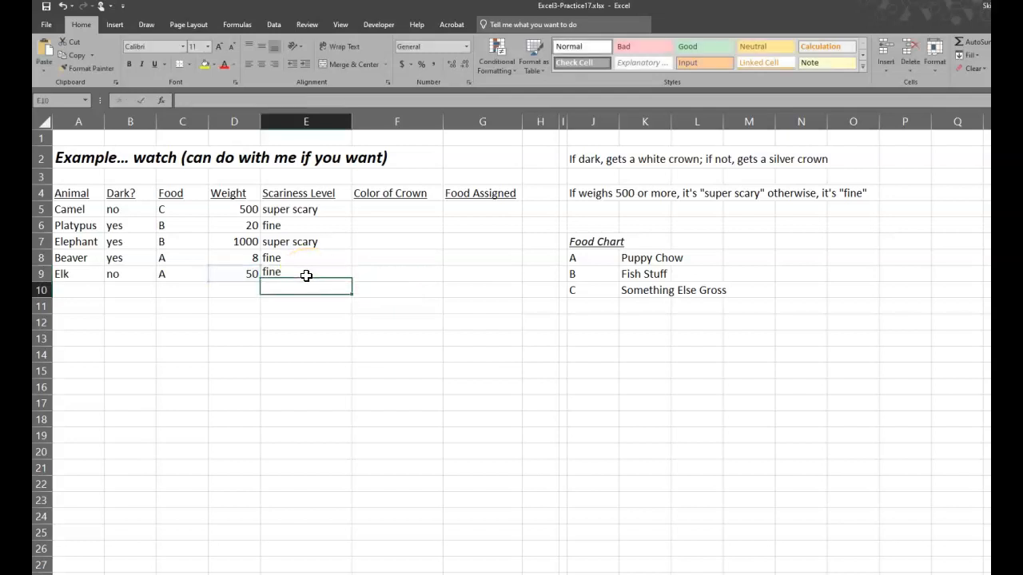
{"action": "left_click", "coordinate": [306, 275]}
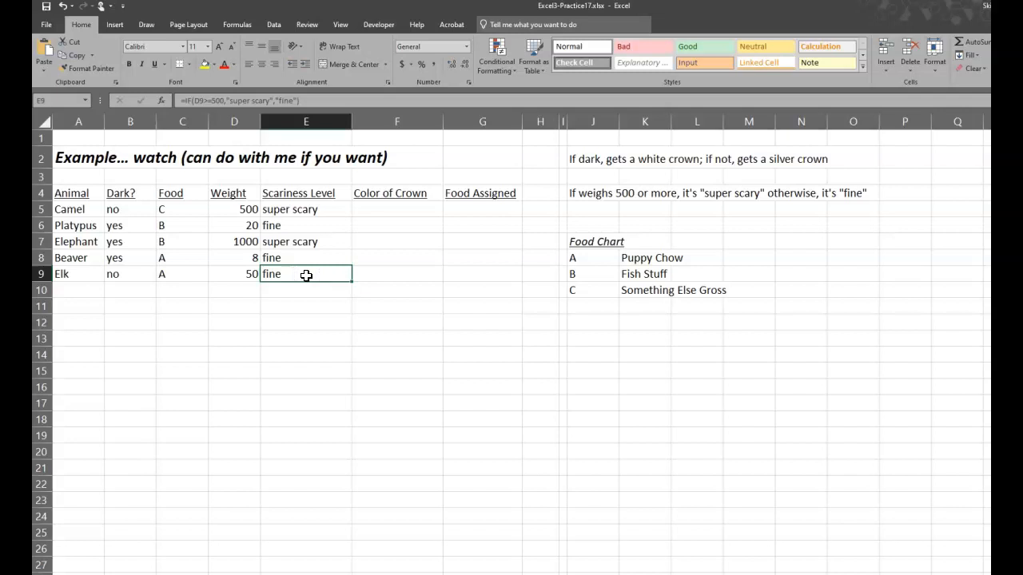
Examine the Dark? entries in B5:B9 against the crown color rule for the Color of Crown column.
{"action": "left_click", "coordinate": [384, 211]}
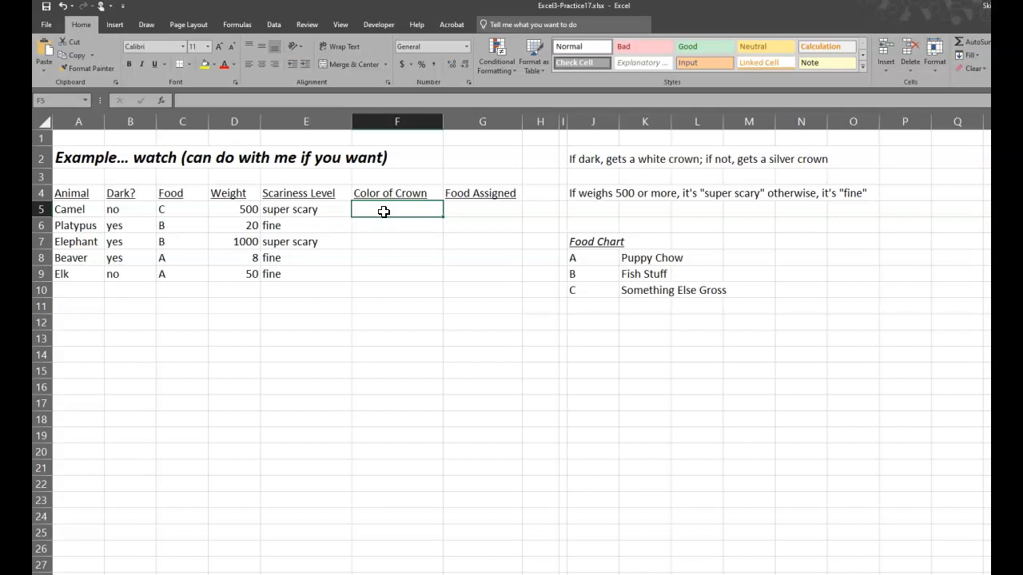
{"action": "left_click", "coordinate": [329, 212]}
{"action": "left_click", "coordinate": [402, 211]}
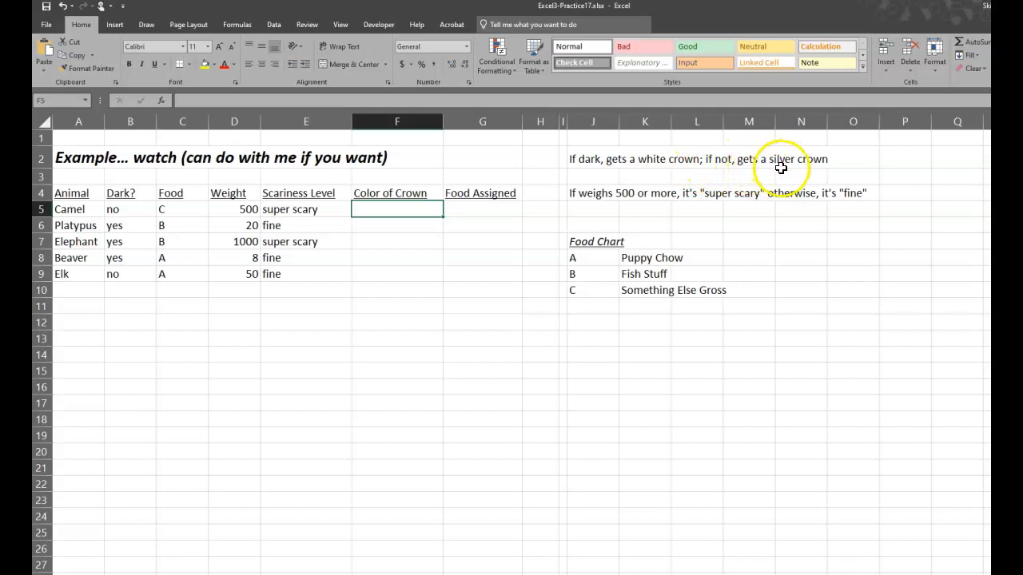
{"action": "left_click", "coordinate": [120, 210]}
{"action": "left_click", "coordinate": [119, 226]}
{"action": "left_click", "coordinate": [119, 242]}
{"action": "left_click", "coordinate": [120, 257]}
{"action": "left_click", "coordinate": [119, 271]}
{"action": "left_click", "coordinate": [128, 256]}
{"action": "left_click", "coordinate": [130, 240]}
{"action": "left_click", "coordinate": [129, 225]}
{"action": "left_click", "coordinate": [127, 207]}
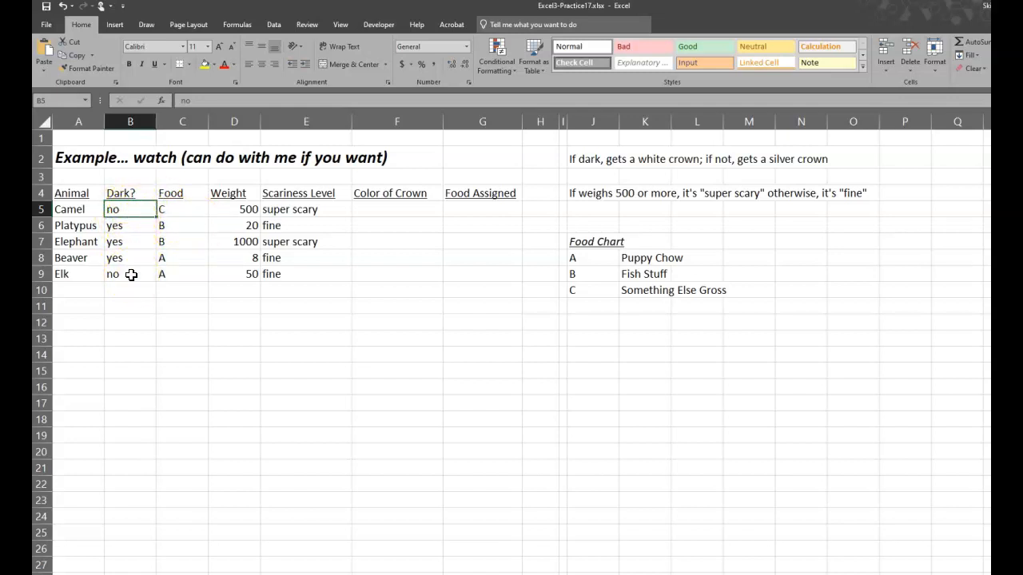
Insert the IF function into the camel's Color of Crown cell, F5, keeping row 5 uncovered by the arguments dialog.
{"action": "left_click", "coordinate": [405, 208]}
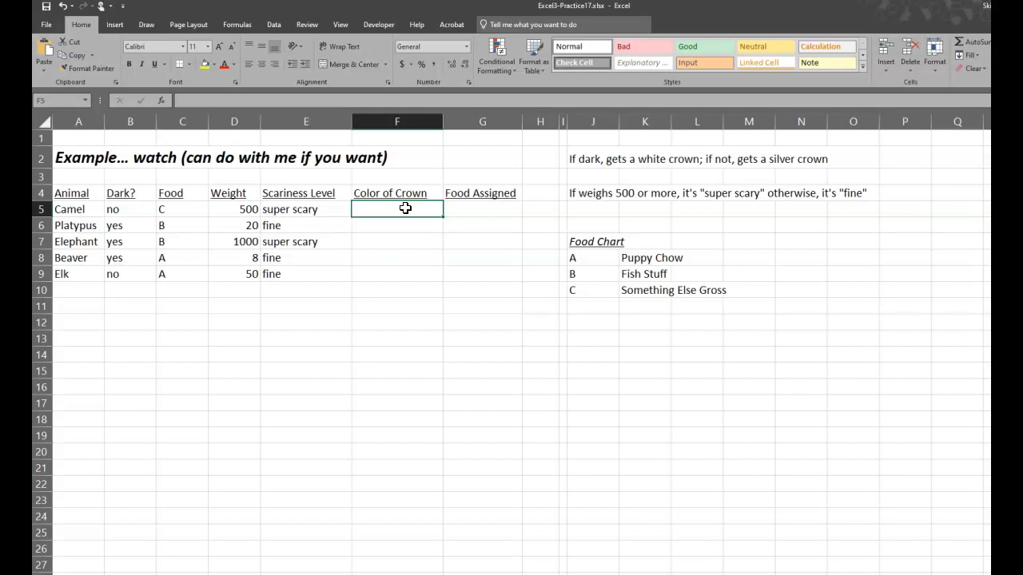
{"action": "left_click", "coordinate": [164, 102]}
{"action": "left_click", "coordinate": [423, 284]}
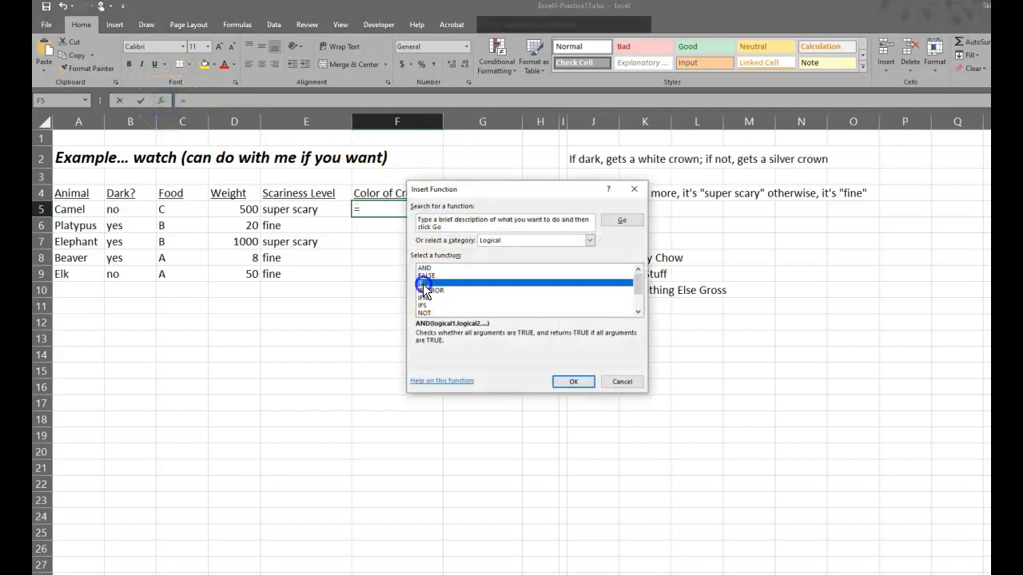
{"action": "left_click", "coordinate": [579, 383]}
{"action": "left_click_drag", "start_coordinate": [484, 217], "coordinate": [223, 230]}
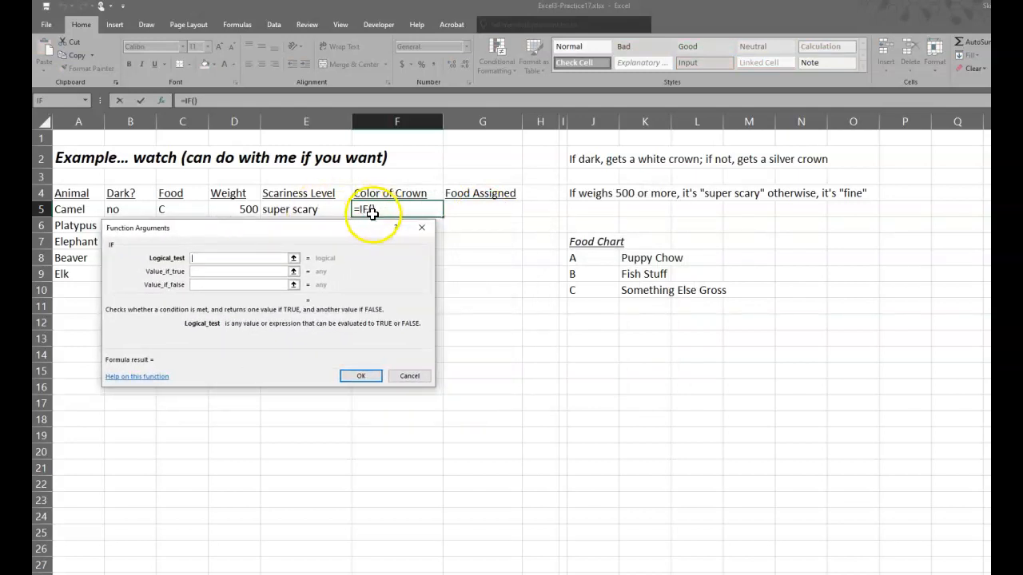
Set the logical test of the Color of Crown function to B5="yes".
{"action": "left_click", "coordinate": [126, 210]}
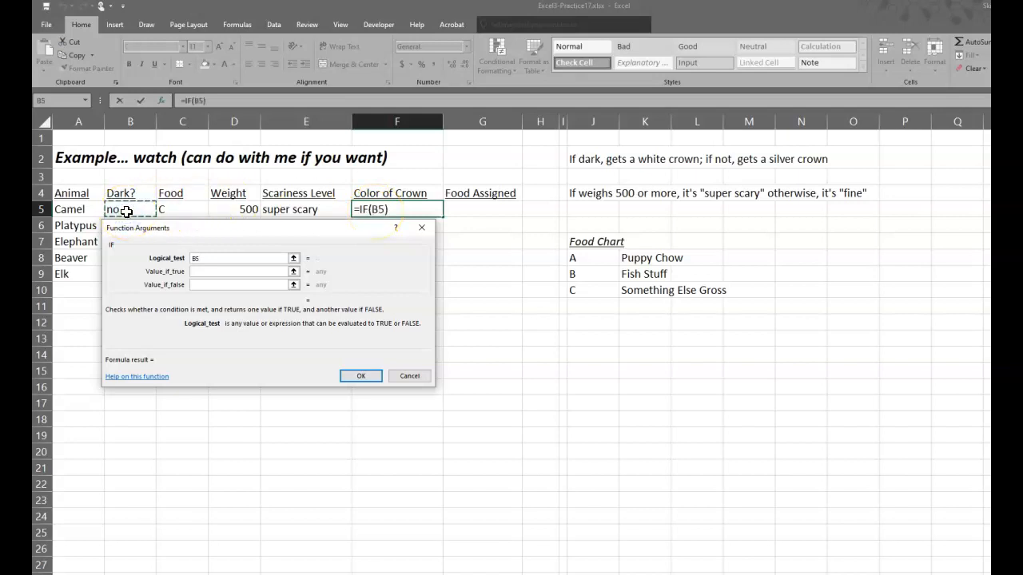
{"action": "type", "text": "="}
{"action": "type", "text": "yes\""}
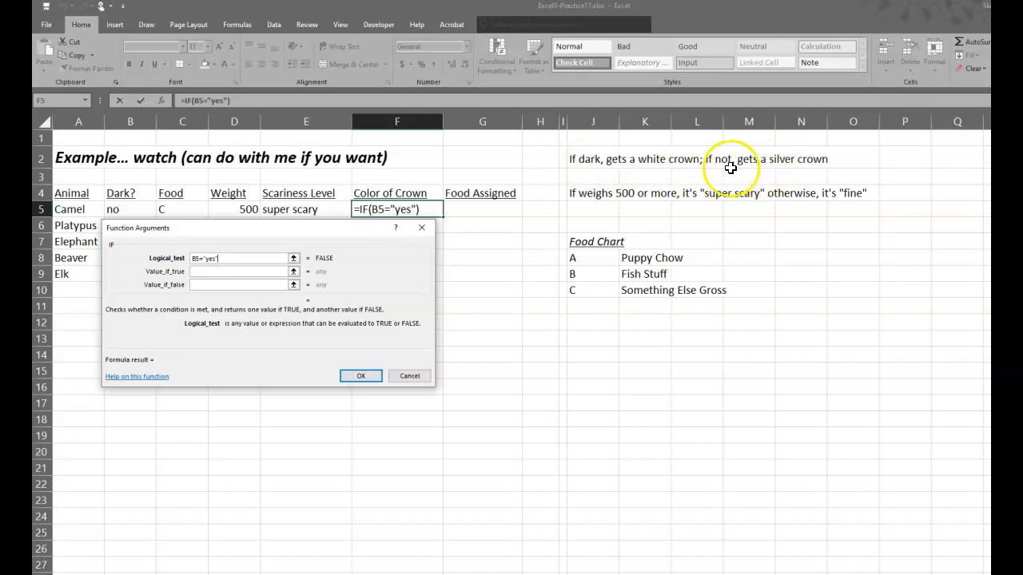
Make the Color of Crown function return "white crown" if true and "silver crown" if false, and copy it from F5 down to F9.
{"action": "left_click", "coordinate": [223, 271]}
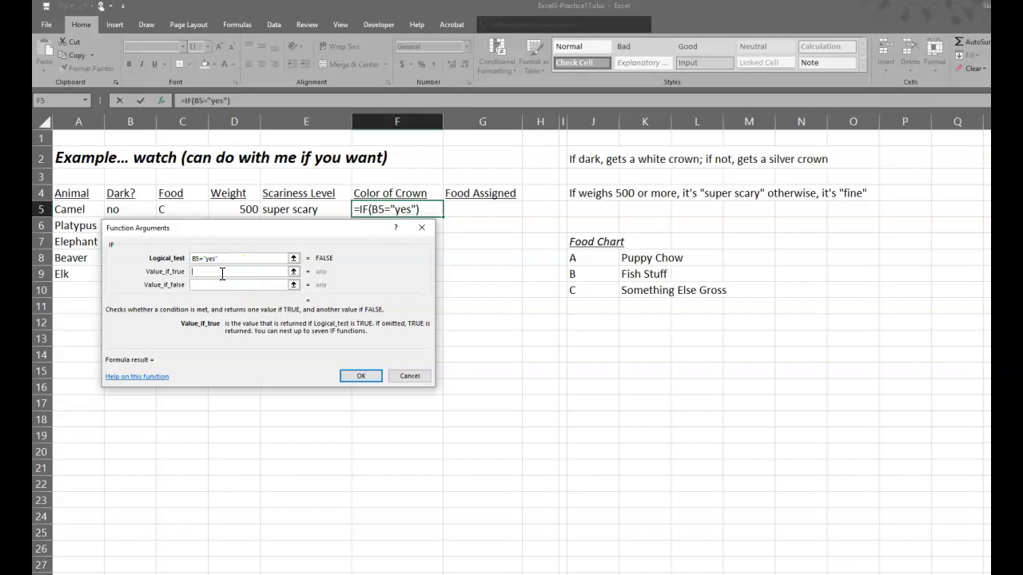
{"action": "type", "text": "white crown"}
{"action": "key", "text": "Tab"}
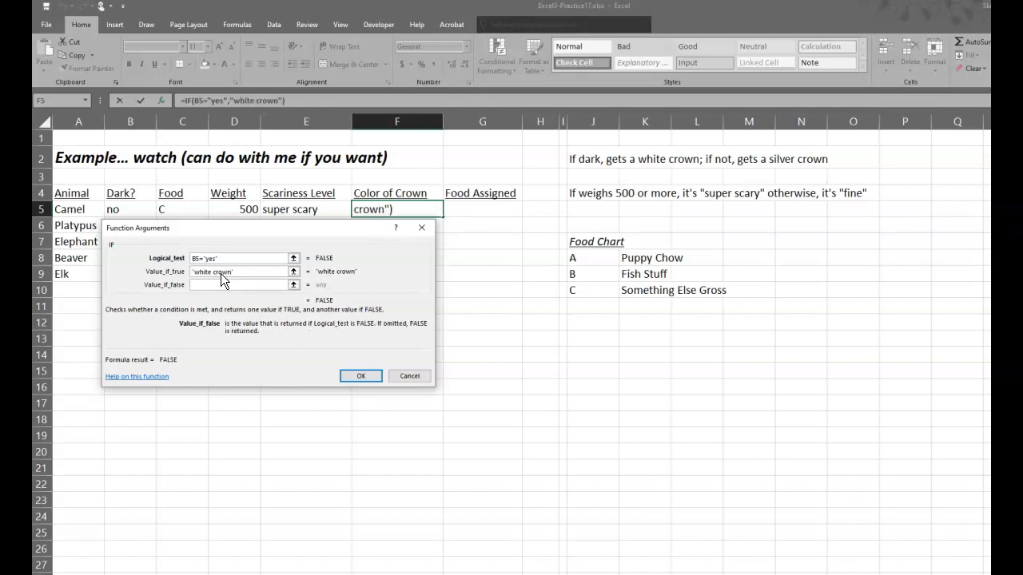
{"action": "type", "text": "silver crown"}
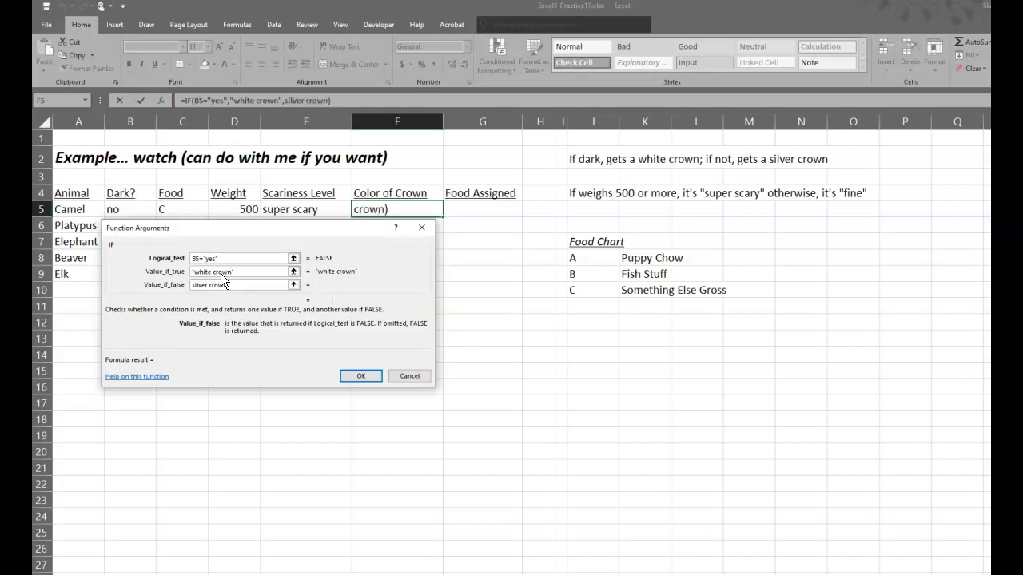
{"action": "left_click", "coordinate": [238, 272]}
{"action": "left_click", "coordinate": [243, 286]}
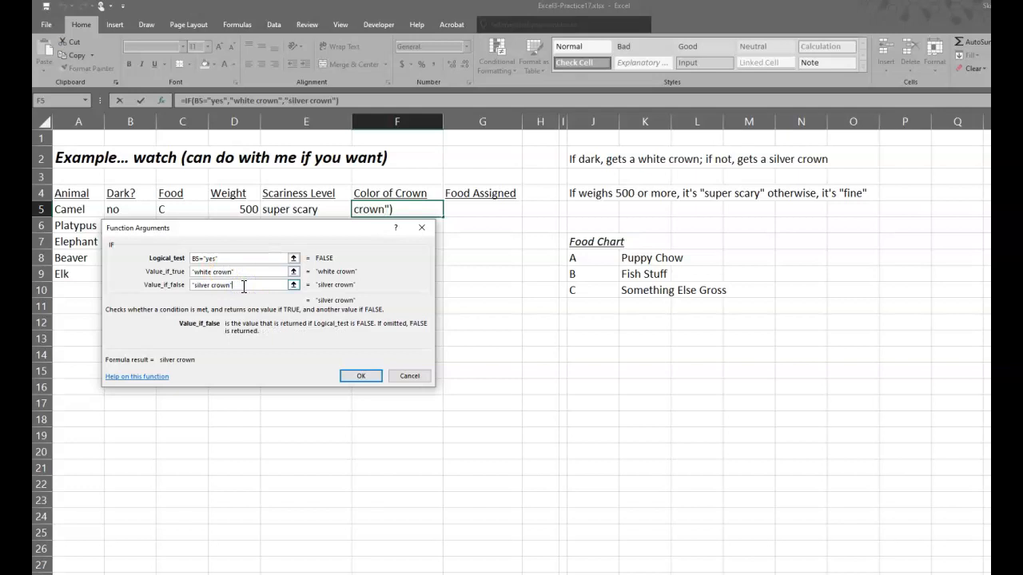
{"action": "left_click", "coordinate": [359, 376]}
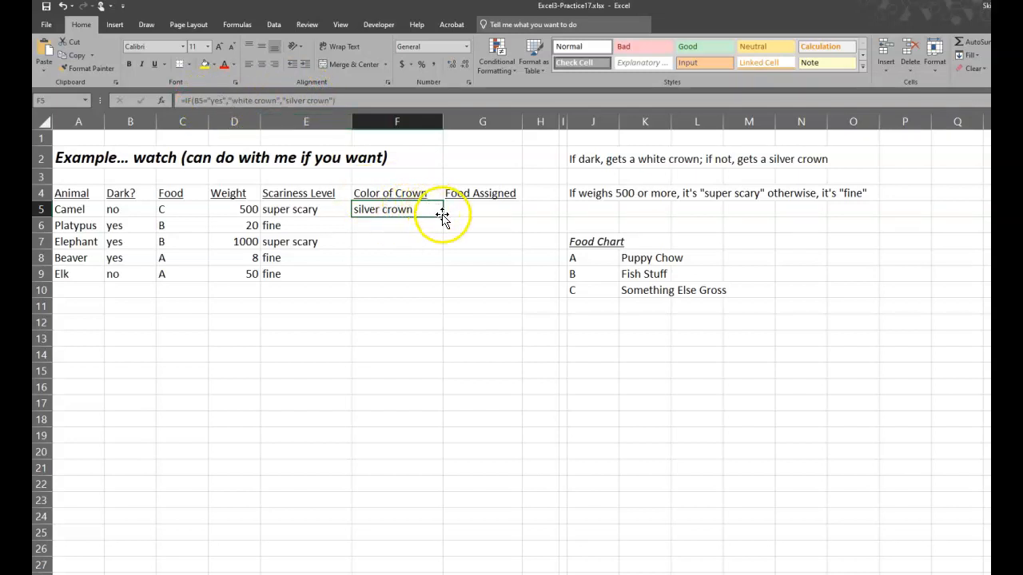
{"action": "left_click_drag", "start_coordinate": [443, 217], "coordinate": [442, 284]}
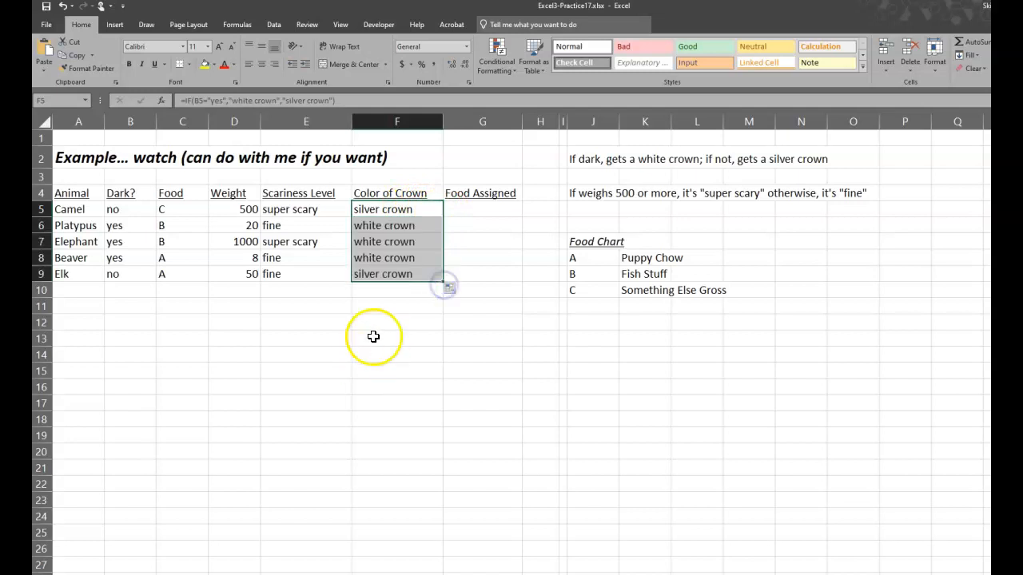
{"action": "left_click", "coordinate": [382, 336]}
Check the crown color rule in J2 against the Dark? entries in B6:B8 and the crown colors in F6:F8.
{"action": "left_click", "coordinate": [589, 160]}
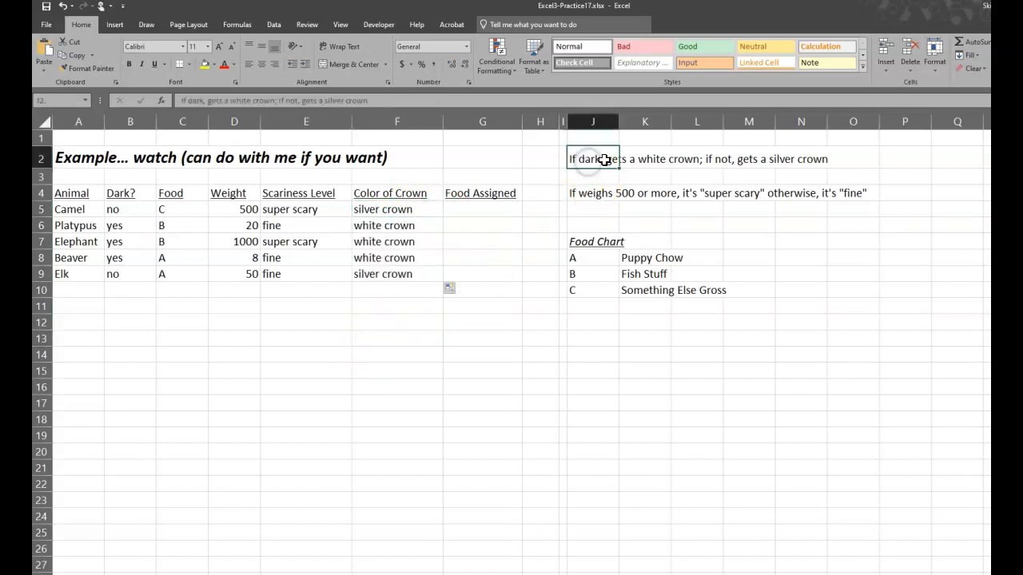
{"action": "left_click", "coordinate": [116, 226]}
{"action": "left_click", "coordinate": [116, 241]}
{"action": "left_click", "coordinate": [115, 257]}
{"action": "left_click", "coordinate": [368, 225]}
{"action": "left_click", "coordinate": [370, 241]}
{"action": "left_click", "coordinate": [370, 257]}
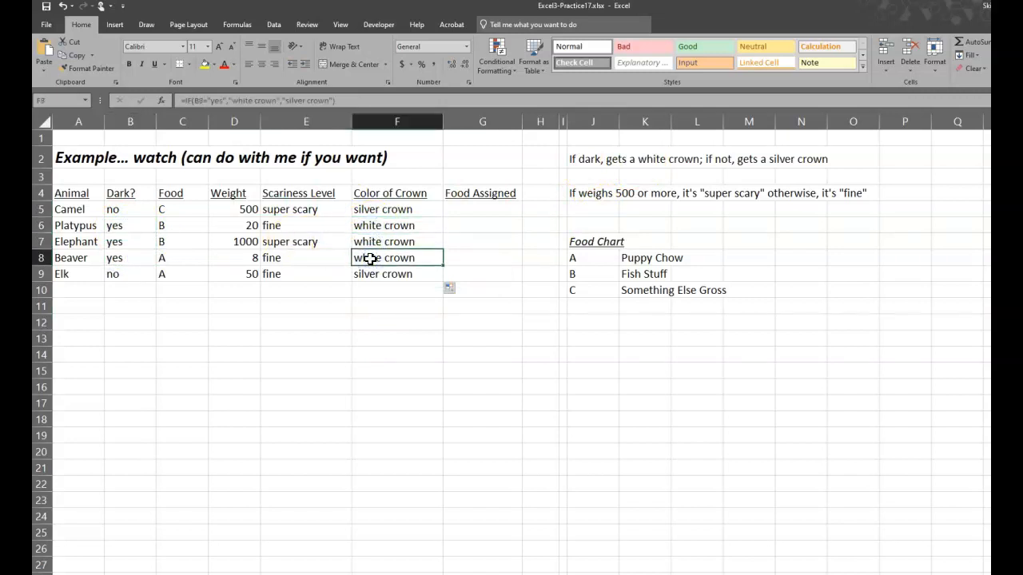
Insert the VLOOKUP function into the camel's Food Assigned cell, G5, keeping row 5 and the Food Chart uncovered by the arguments dialog.
{"action": "left_click", "coordinate": [491, 212]}
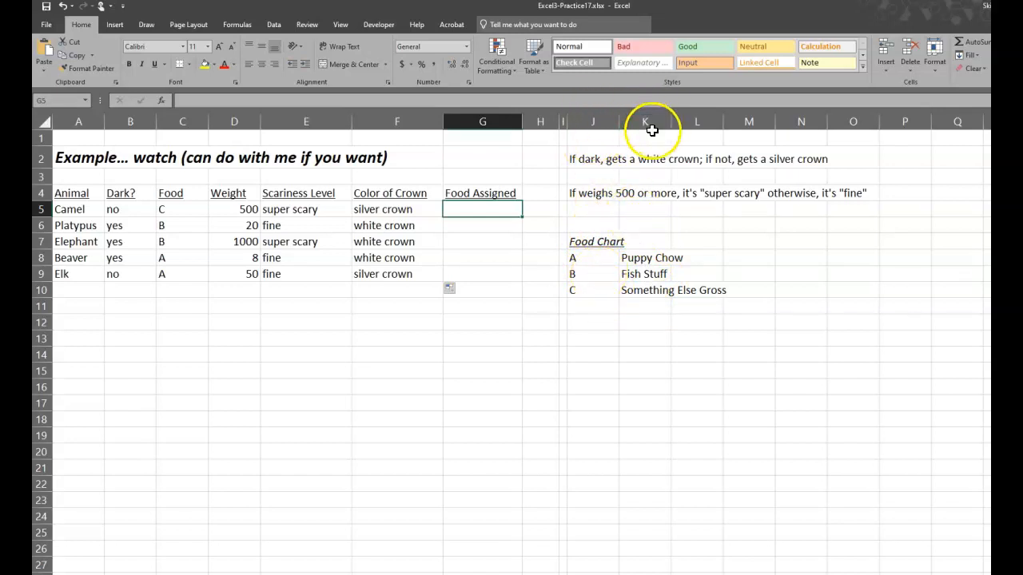
{"action": "left_click", "coordinate": [481, 209]}
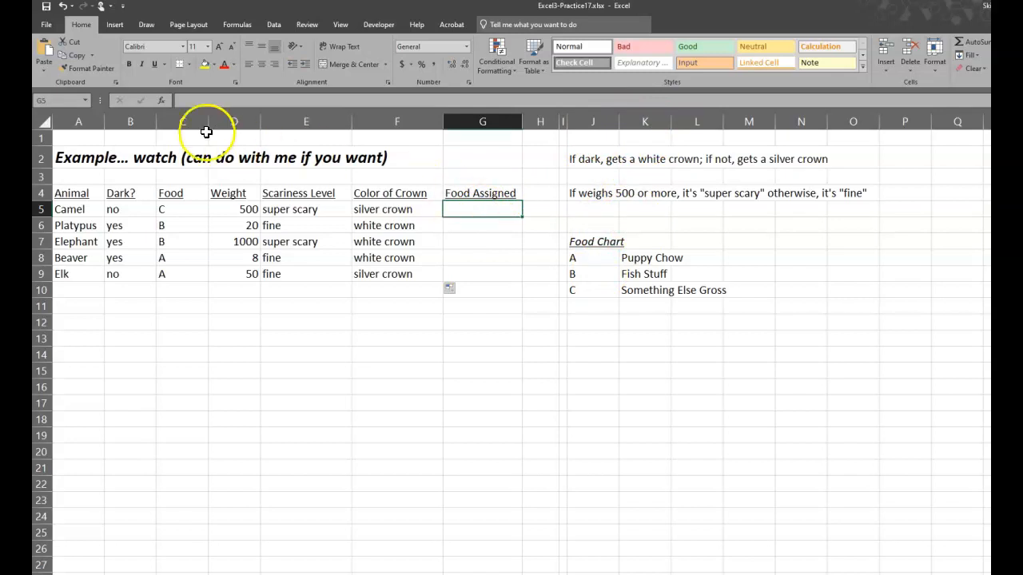
{"action": "left_click", "coordinate": [164, 103]}
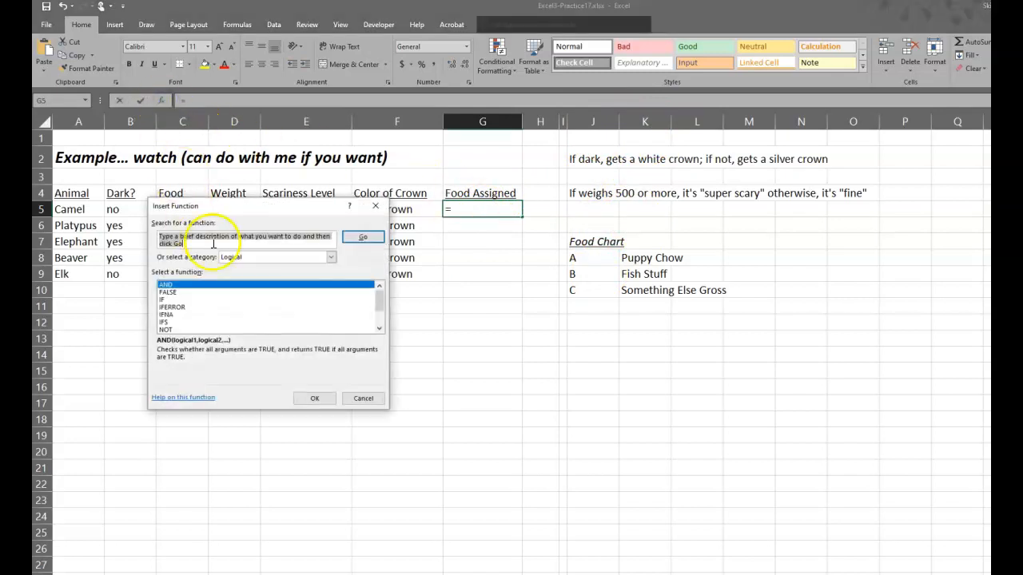
{"action": "type", "text": "vlookup"}
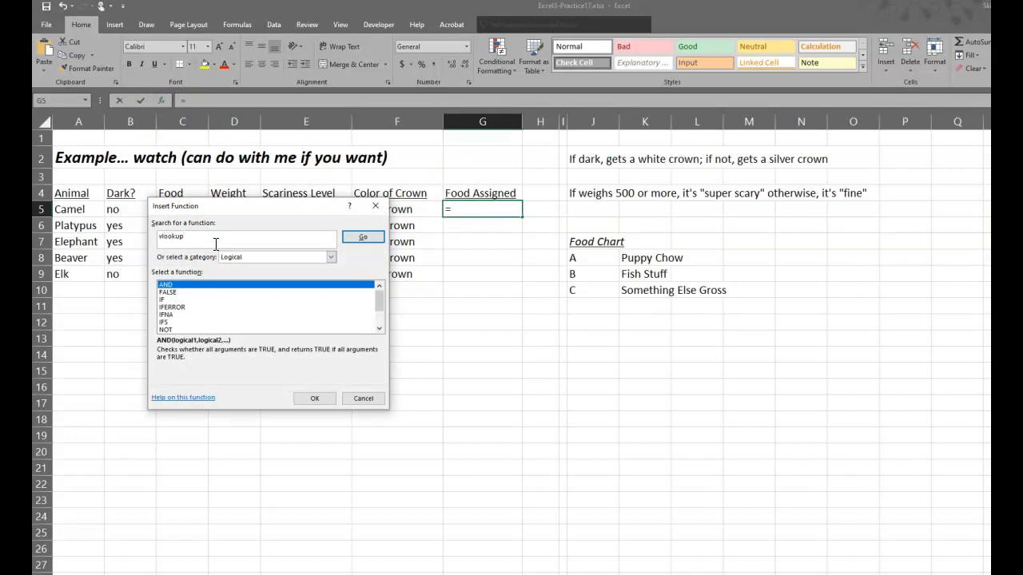
{"action": "key", "text": "Return"}
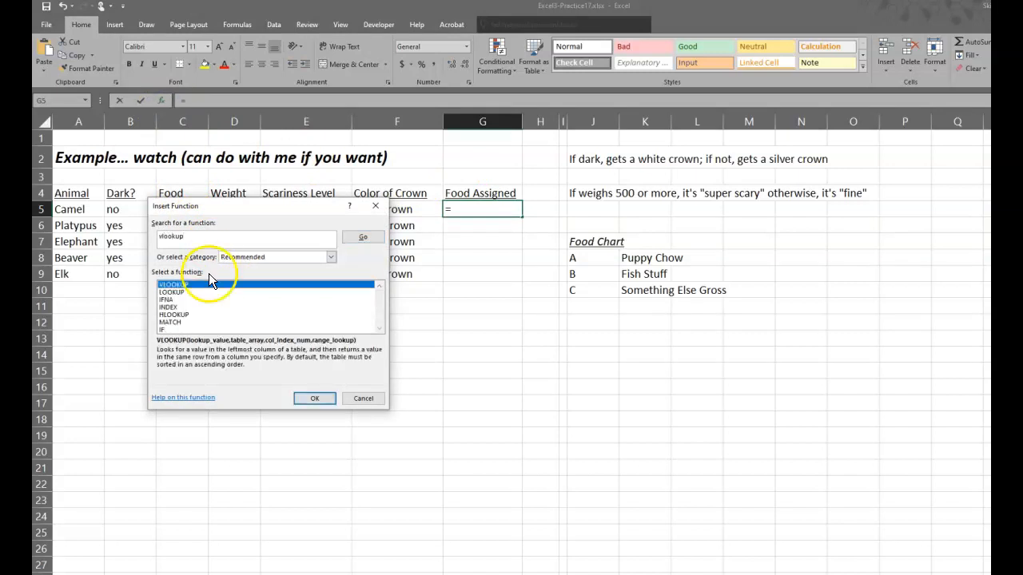
{"action": "left_click", "coordinate": [313, 398]}
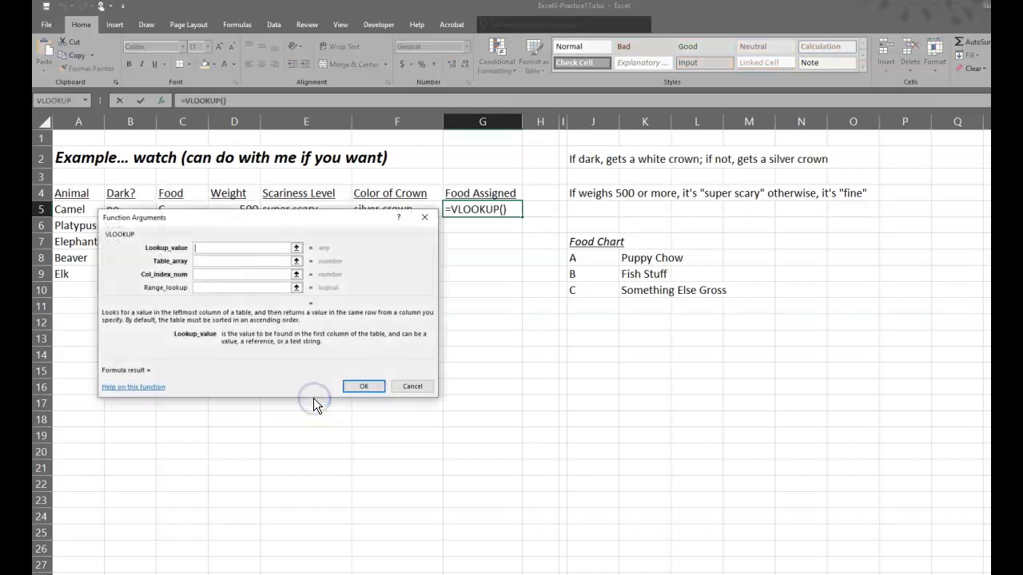
{"action": "left_click_drag", "start_coordinate": [293, 225], "coordinate": [411, 281]}
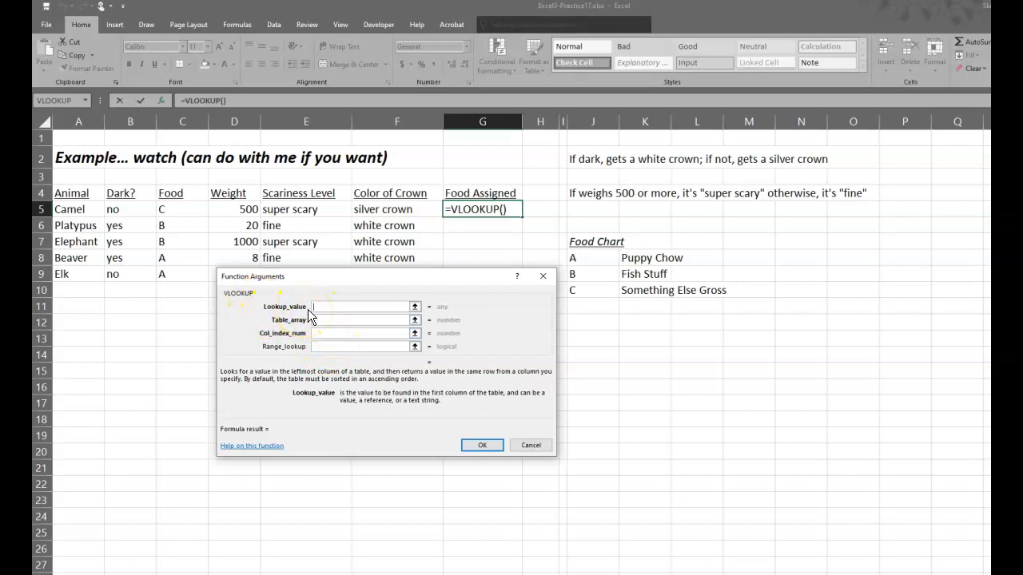
{"action": "left_click_drag", "start_coordinate": [290, 282], "coordinate": [268, 228]}
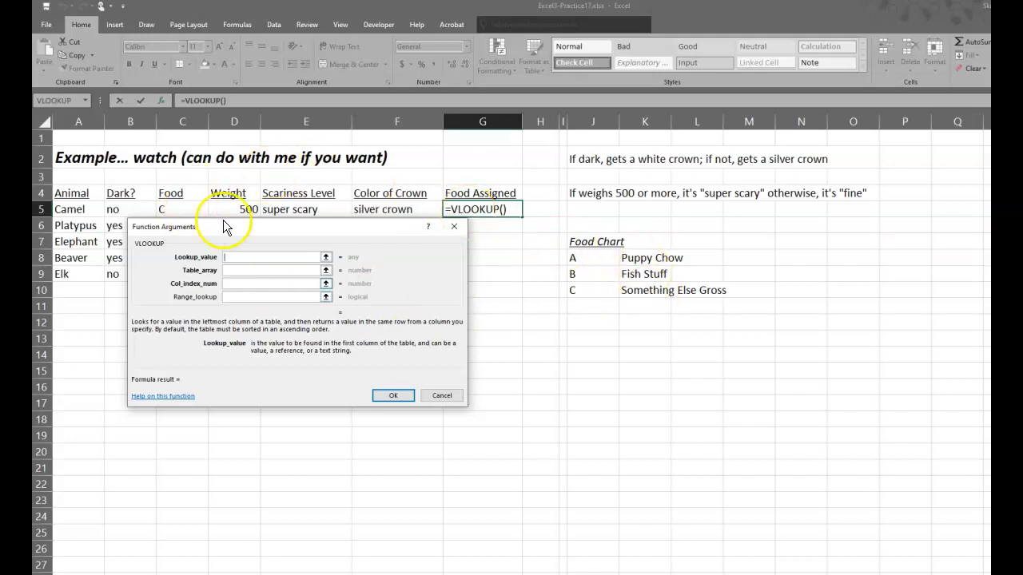
Set the VLOOKUP lookup value to the camel's food code in C5 and the table array to the Food Chart range J8:K10.
{"action": "left_click", "coordinate": [179, 208]}
{"action": "left_click", "coordinate": [243, 257]}
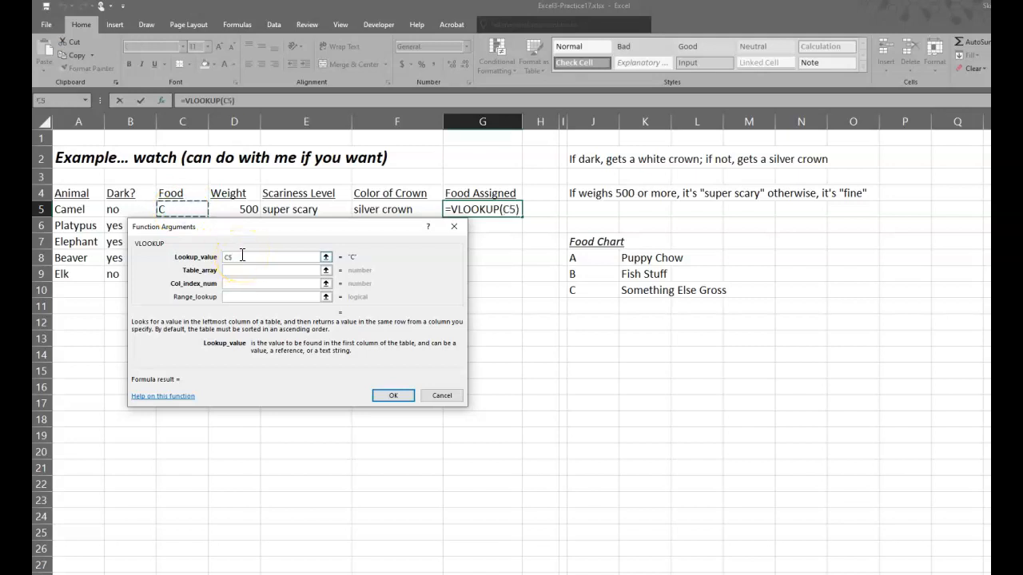
{"action": "left_click", "coordinate": [228, 272]}
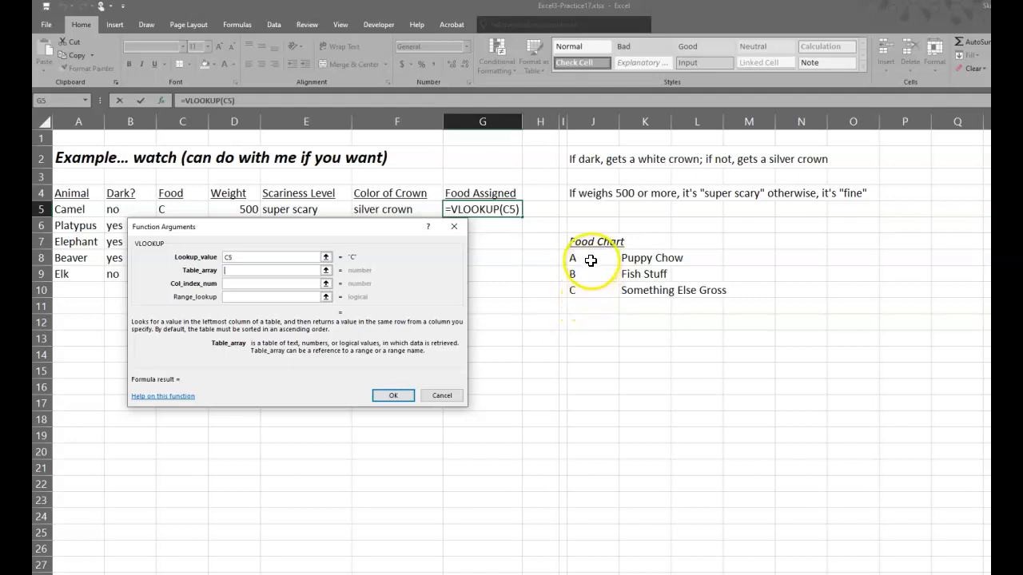
{"action": "left_click_drag", "start_coordinate": [587, 258], "coordinate": [641, 292]}
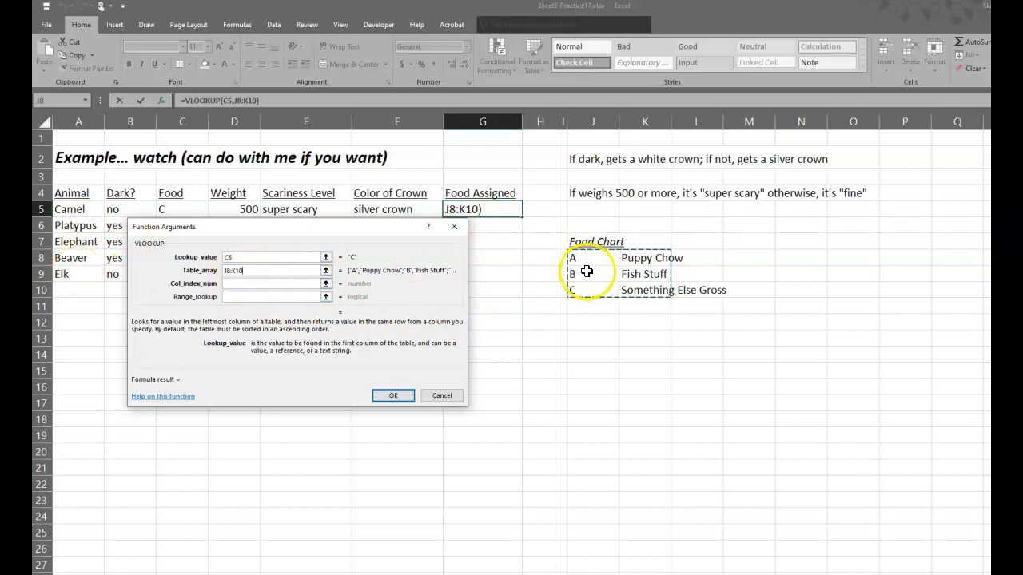
{"action": "left_click", "coordinate": [254, 271]}
{"action": "left_click", "coordinate": [264, 271]}
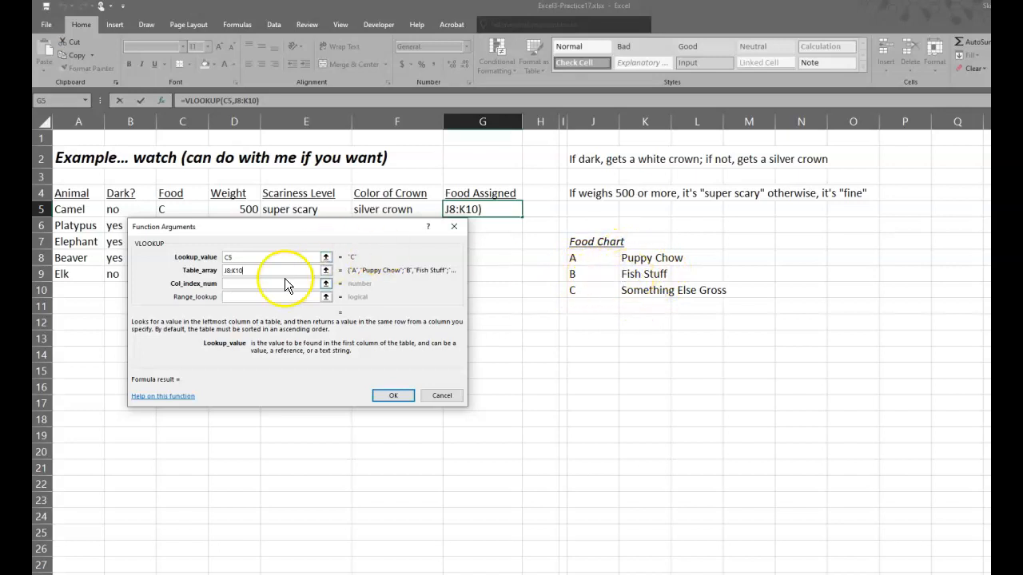
Set the column index number to 2, leave the range lookup empty, and complete the VLOOKUP function in G5.
{"action": "left_click", "coordinate": [234, 285]}
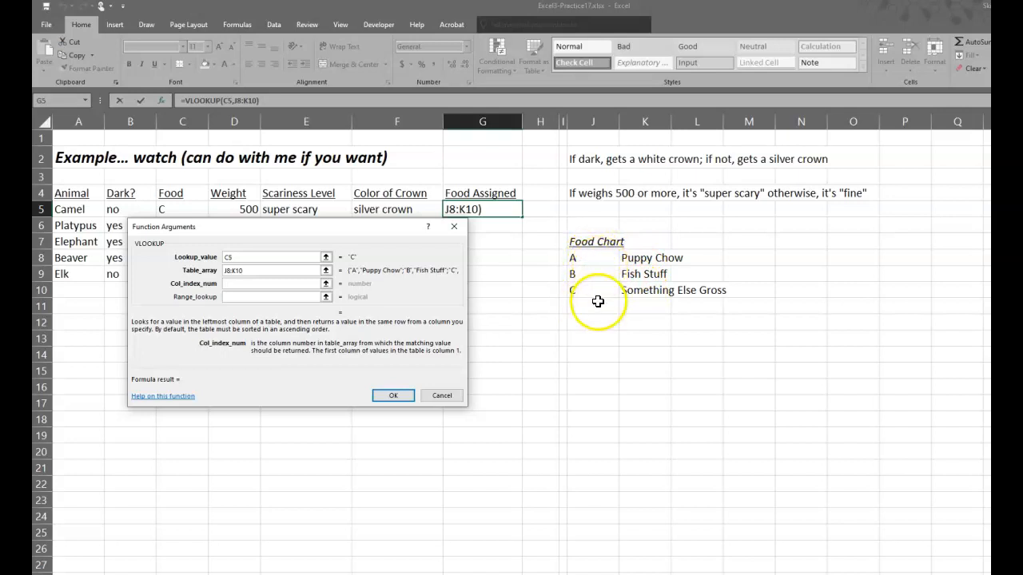
{"action": "left_click", "coordinate": [269, 287]}
{"action": "type", "text": "2"}
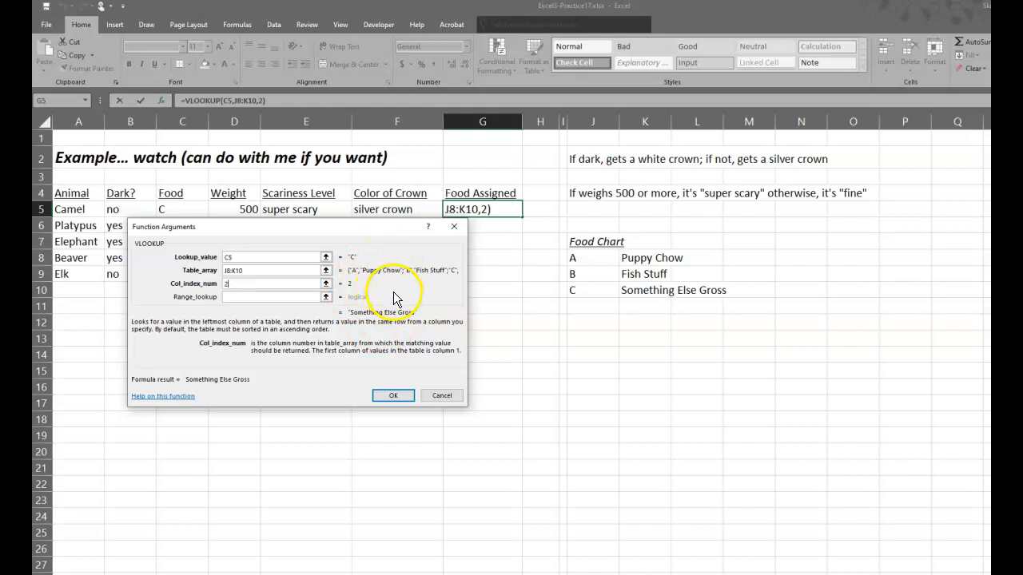
{"action": "left_click", "coordinate": [230, 297]}
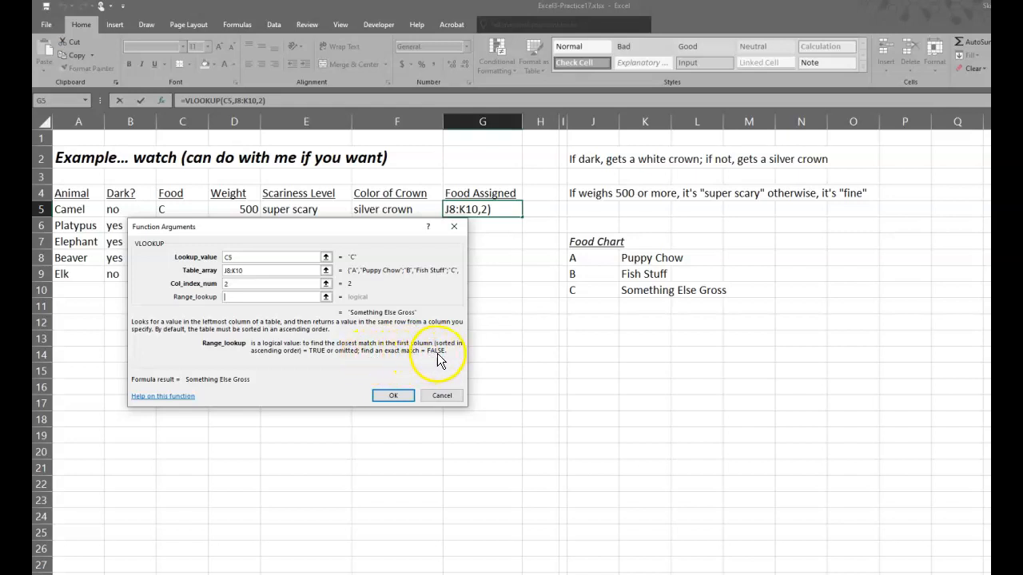
{"action": "left_click", "coordinate": [393, 396]}
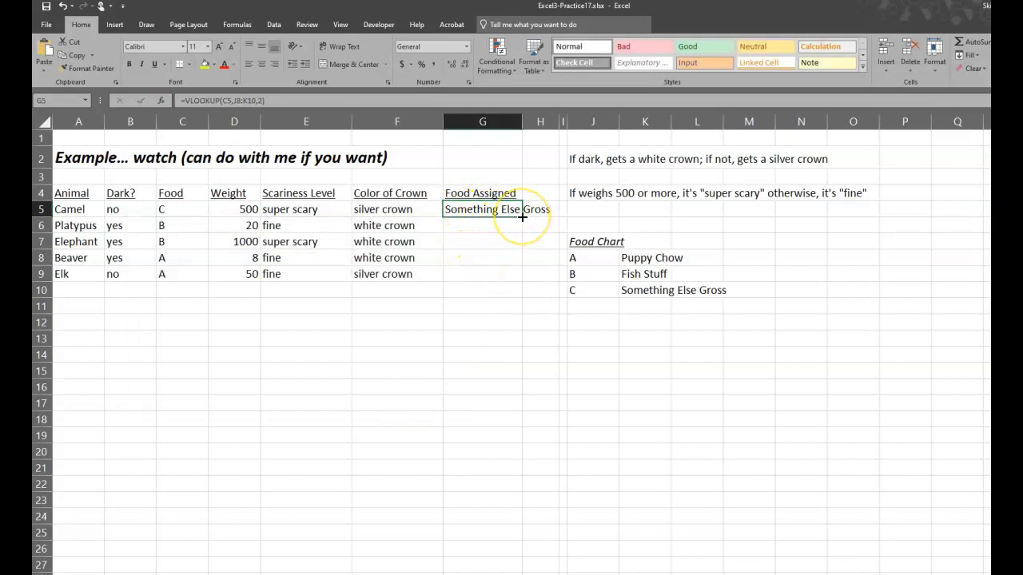
Try copying the VLOOKUP formula from G5 down to G9, and examine the table range in G5's formula.
{"action": "left_click_drag", "start_coordinate": [521, 216], "coordinate": [519, 276]}
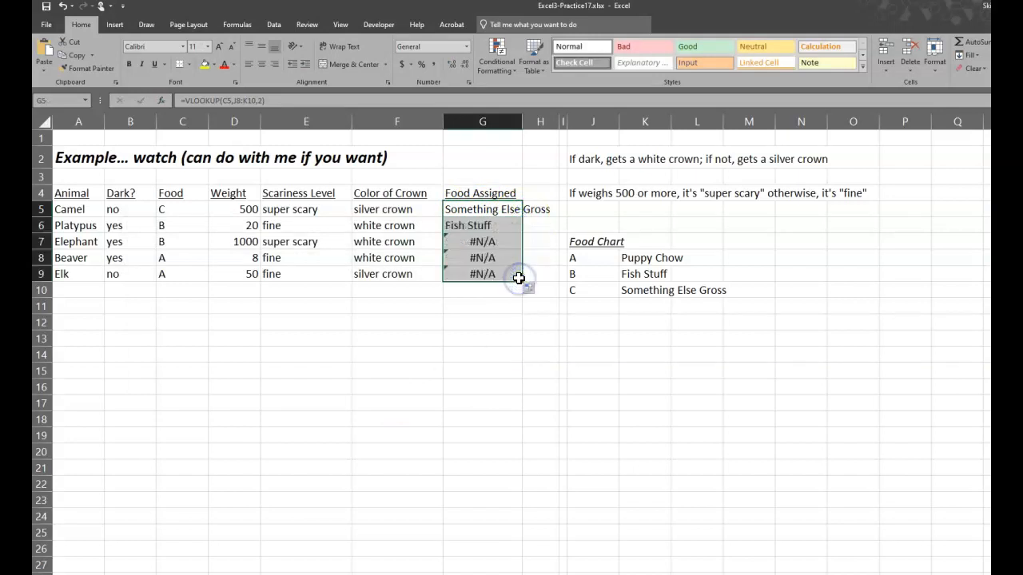
{"action": "left_click", "coordinate": [500, 213]}
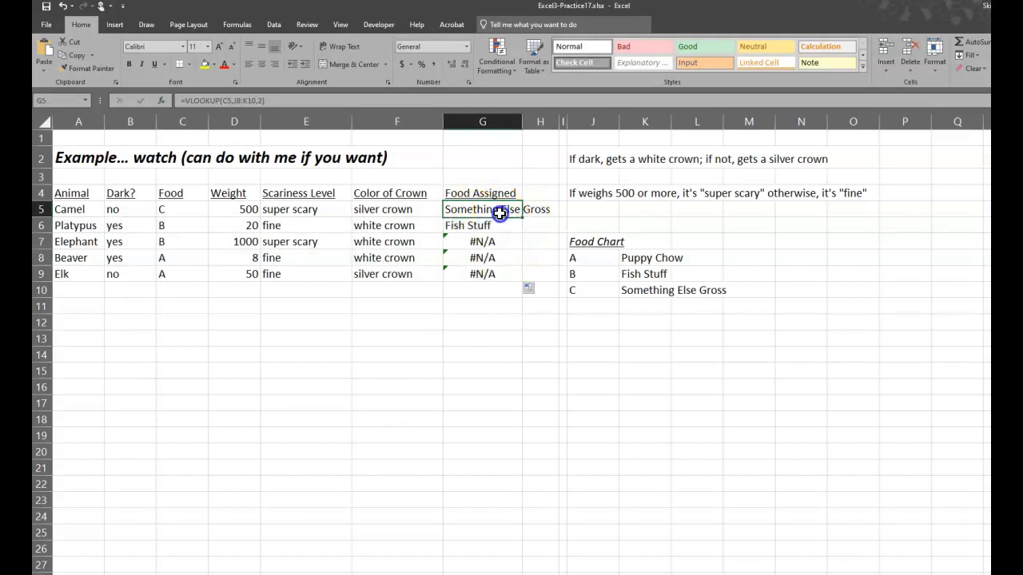
{"action": "double_click", "coordinate": [457, 208]}
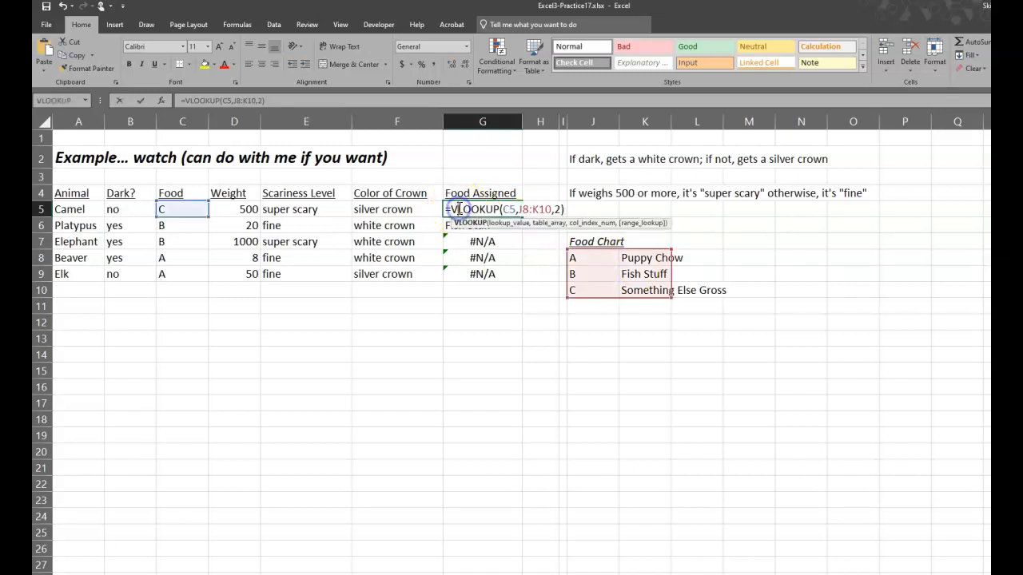
{"action": "left_click", "coordinate": [522, 208]}
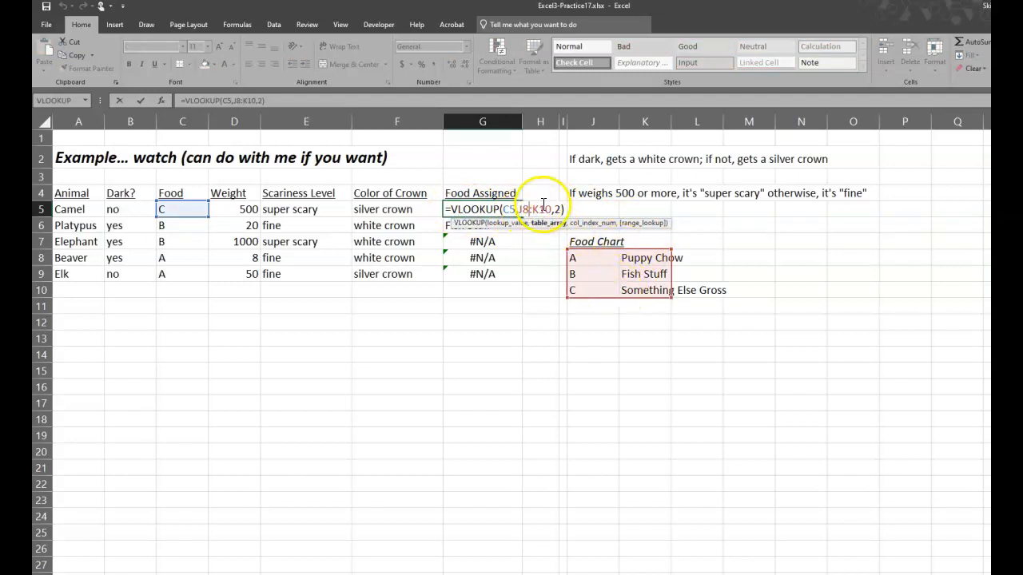
{"action": "key", "text": "Return"}
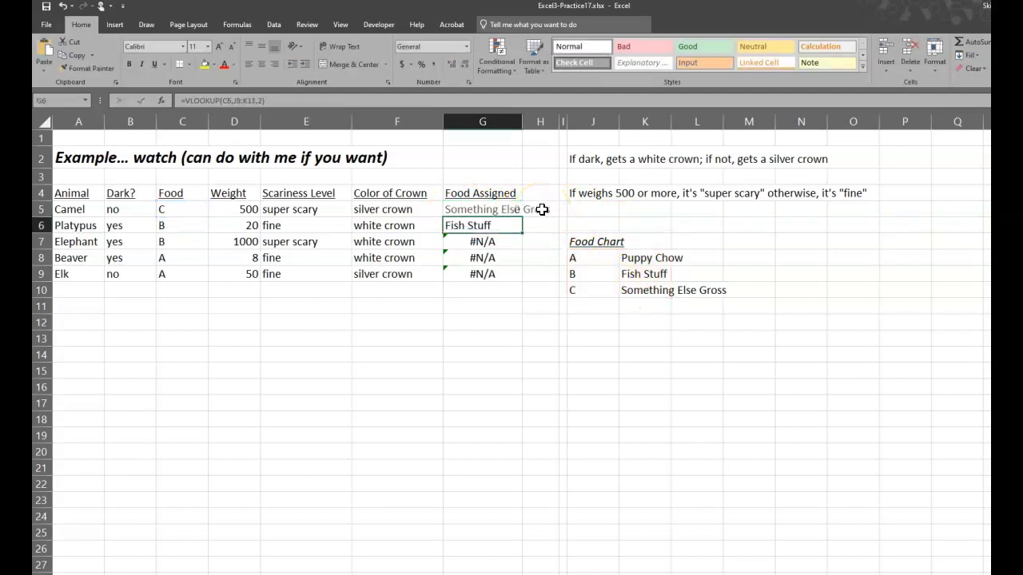
Examine which table range the copied VLOOKUP formula in the elephant's cell, G7, refers to.
{"action": "left_click", "coordinate": [485, 242]}
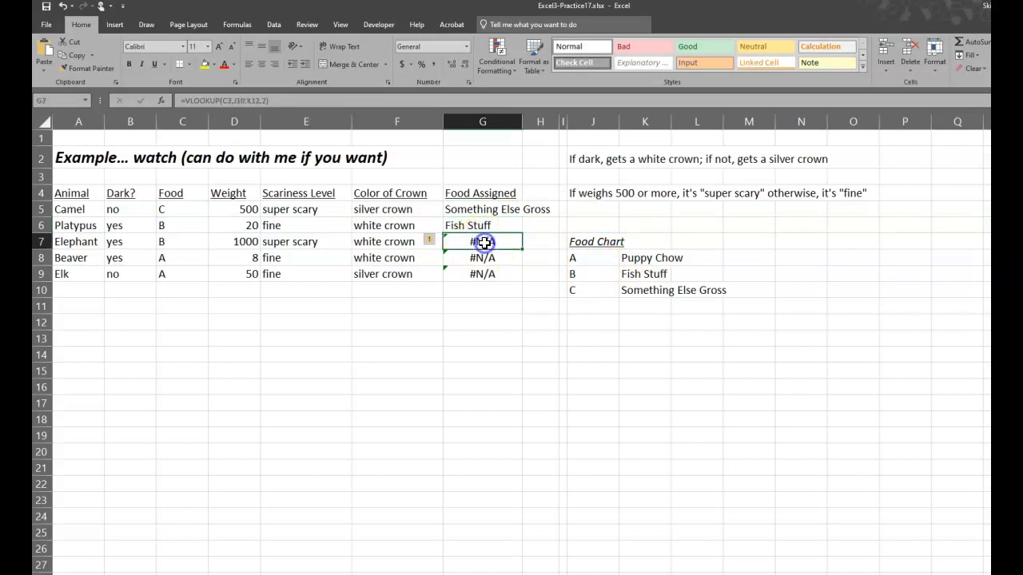
{"action": "double_click", "coordinate": [482, 242]}
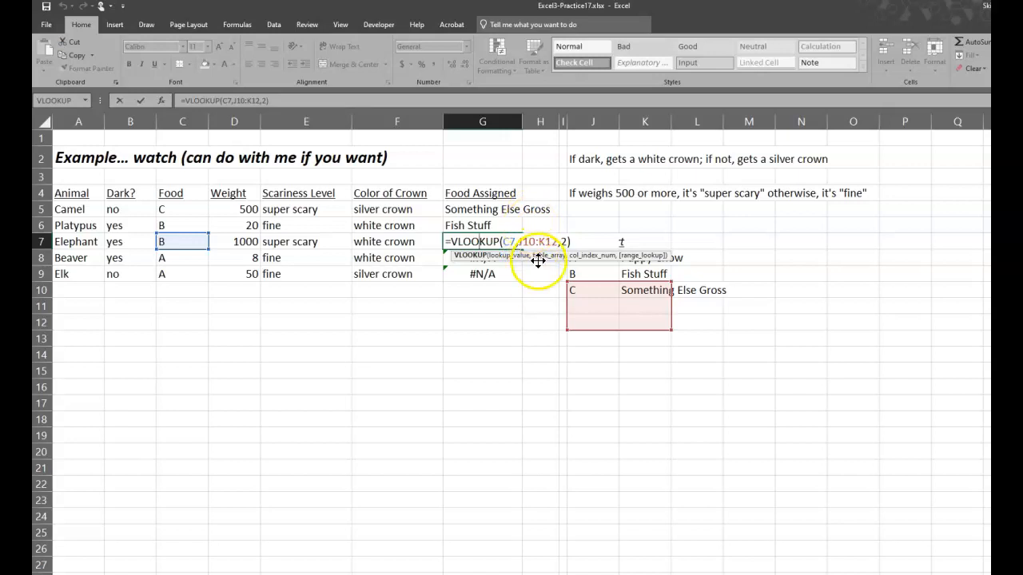
{"action": "key", "text": "Return"}
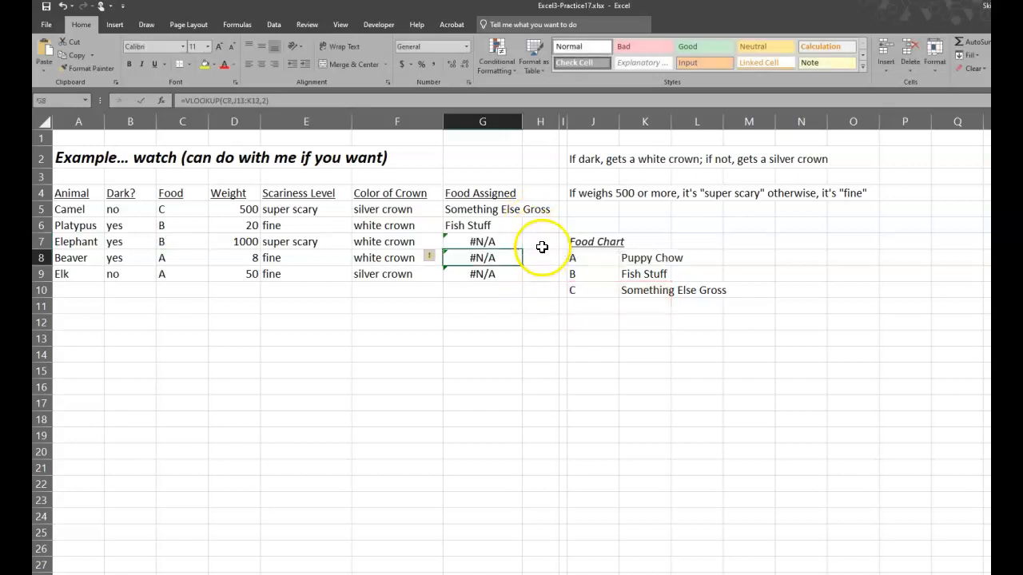
Clear the copied VLOOKUP formulas from G6:G9, keeping the original formula in G5 selected.
{"action": "left_click", "coordinate": [488, 210]}
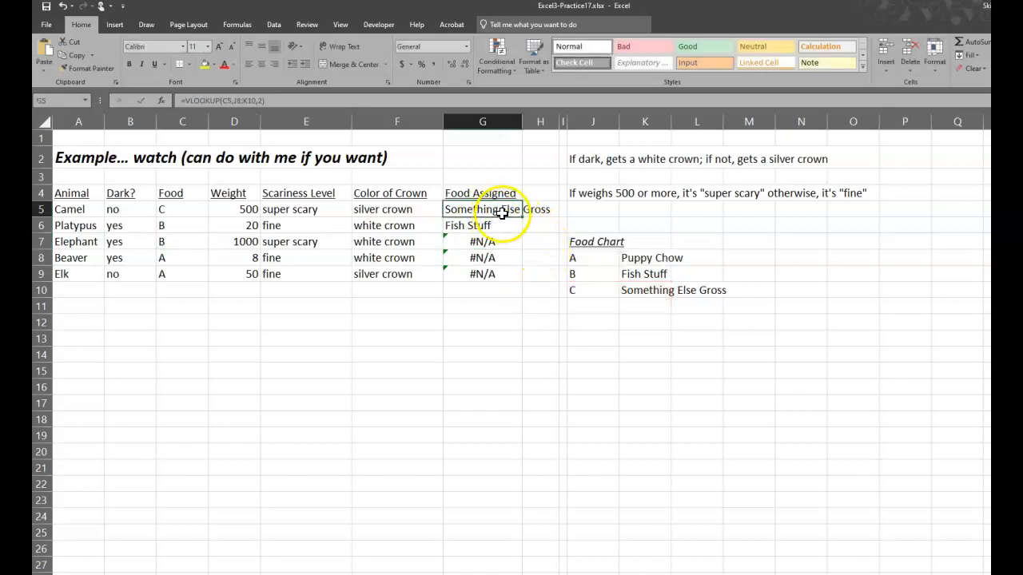
{"action": "left_click_drag", "start_coordinate": [486, 225], "coordinate": [491, 271]}
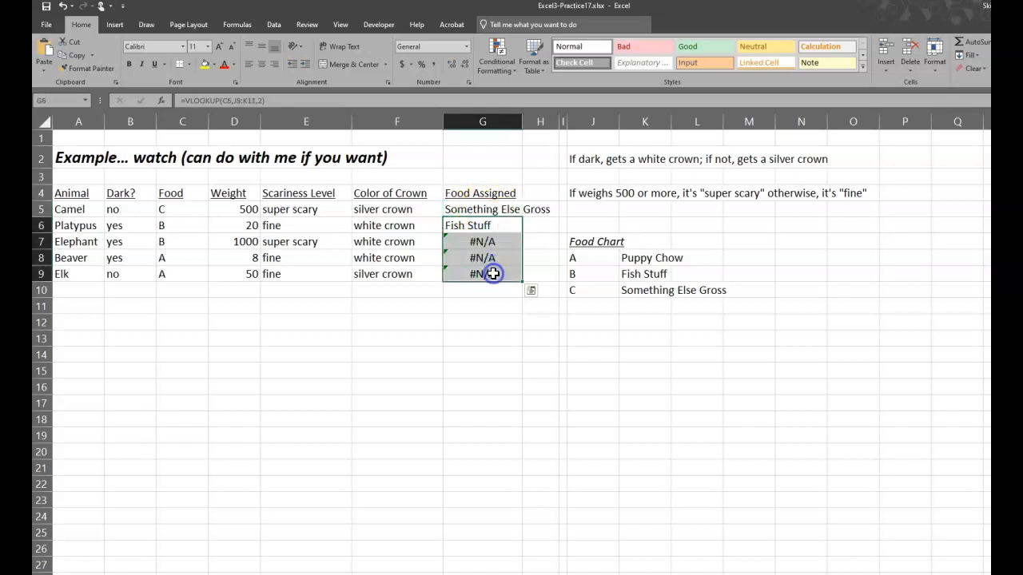
{"action": "key", "text": "Delete"}
{"action": "left_click", "coordinate": [483, 212]}
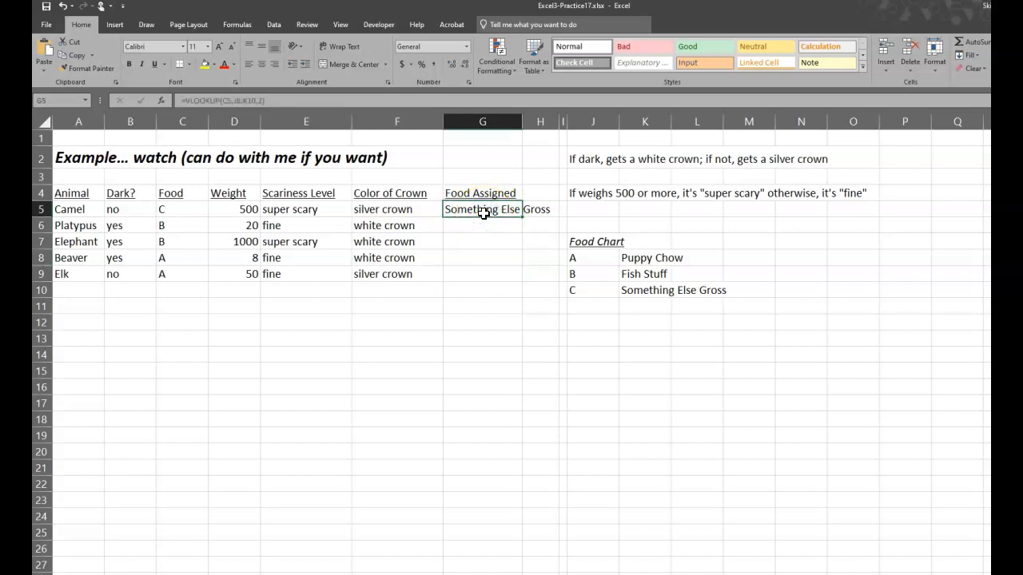
Make the VLOOKUP table range in G5 absolute as $J$8:$K$10 and copy the formula down to G9.
{"action": "left_click", "coordinate": [165, 101]}
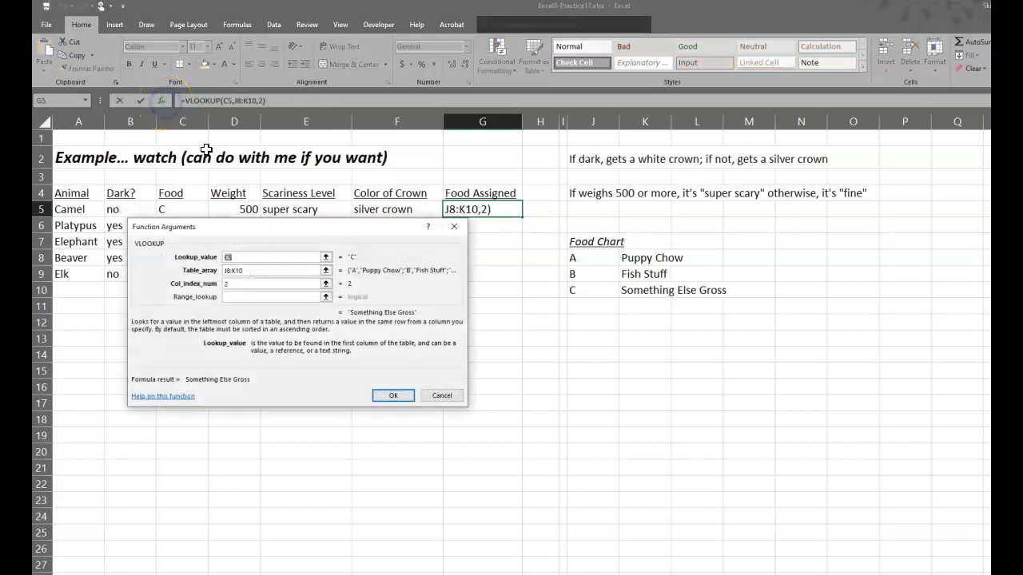
{"action": "left_click_drag", "start_coordinate": [350, 231], "coordinate": [531, 252]}
{"action": "left_click", "coordinate": [434, 291]}
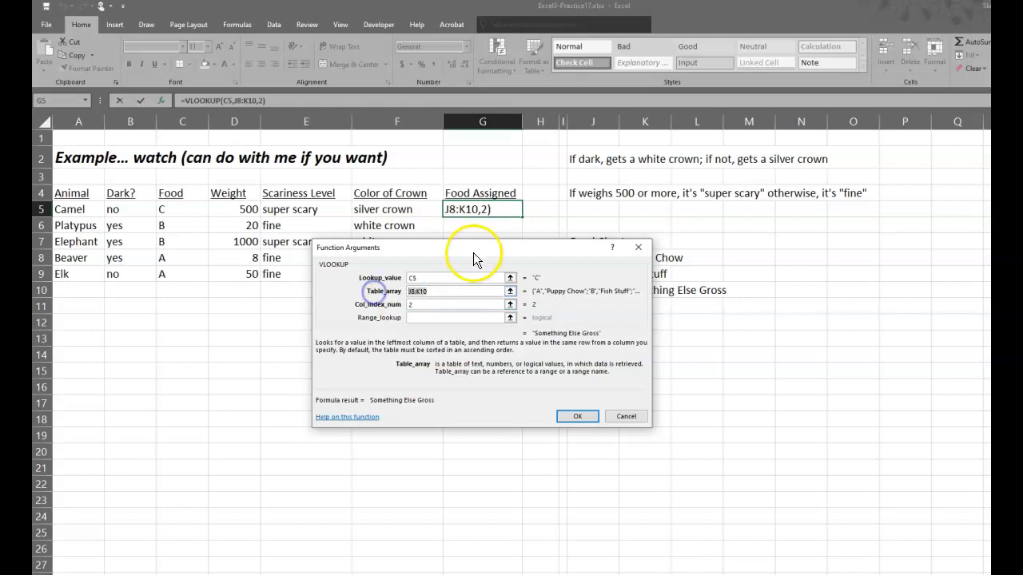
{"action": "left_click_drag", "start_coordinate": [473, 252], "coordinate": [323, 269]}
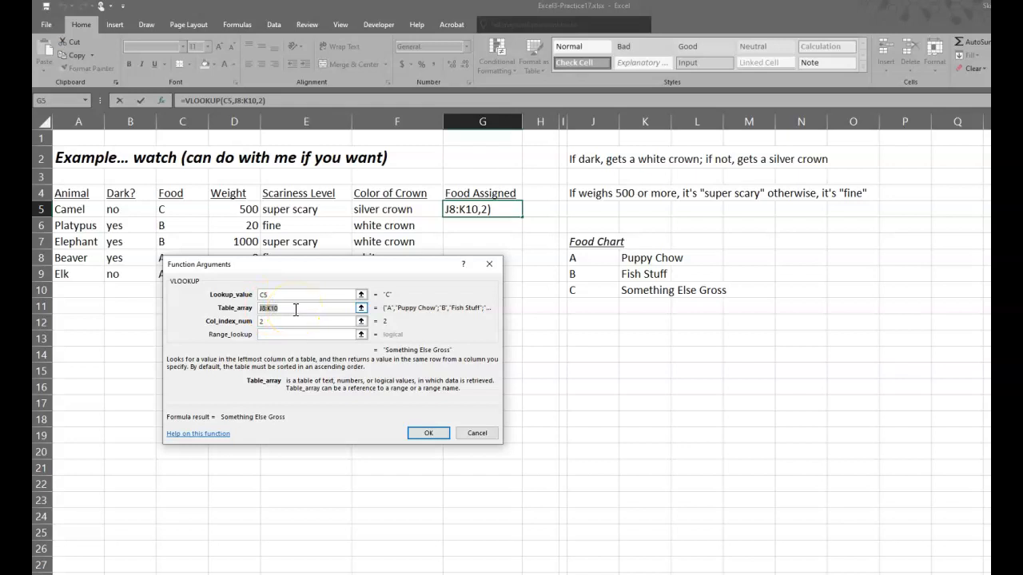
{"action": "key", "text": "F4"}
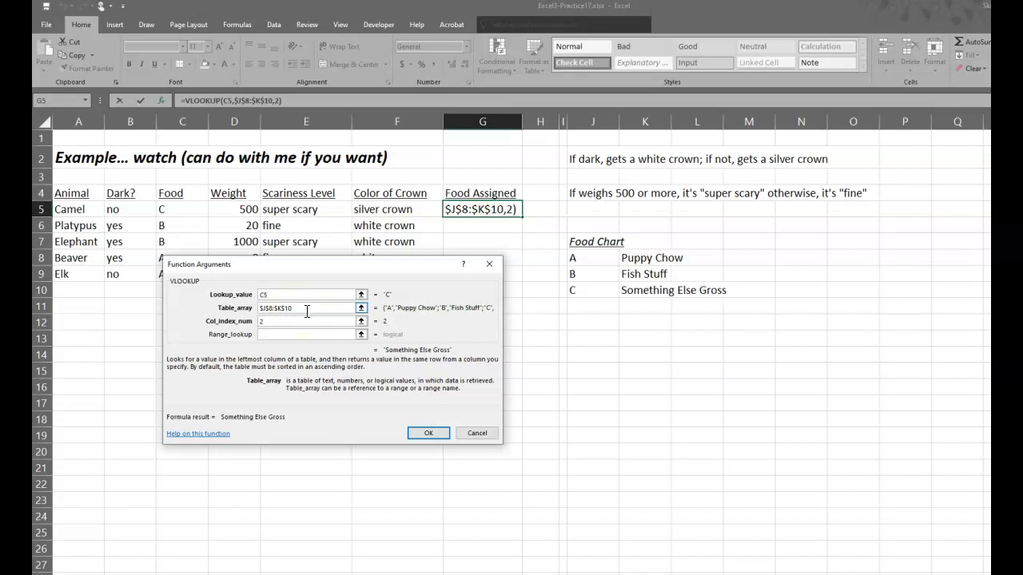
{"action": "left_click", "coordinate": [429, 433]}
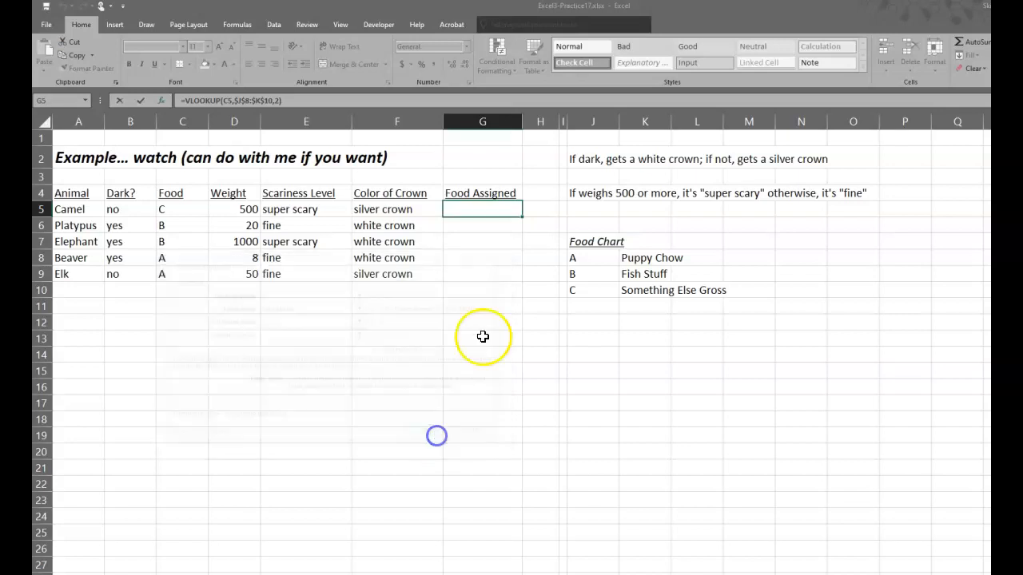
{"action": "left_click_drag", "start_coordinate": [522, 216], "coordinate": [516, 283]}
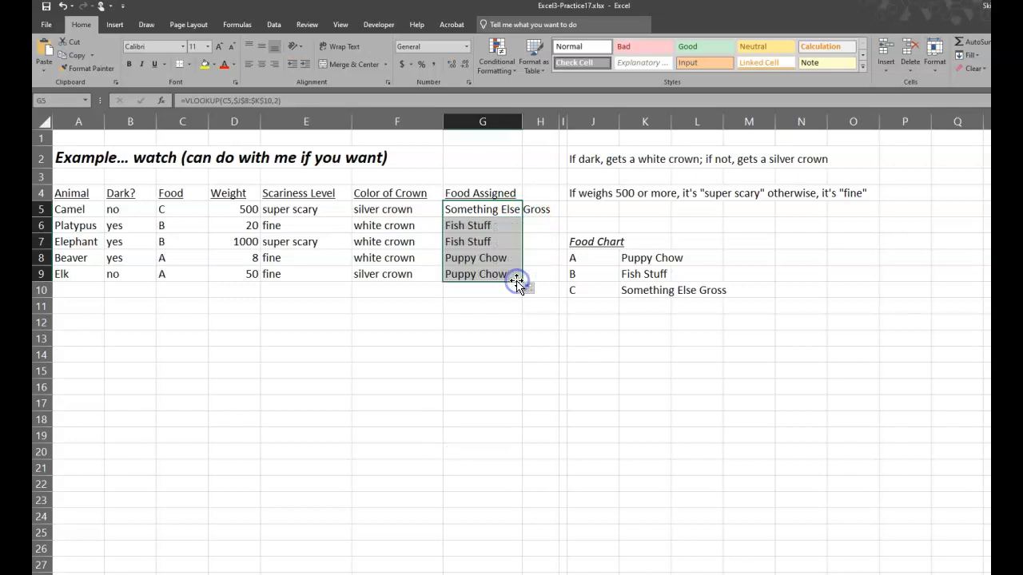
{"action": "left_click", "coordinate": [462, 310]}
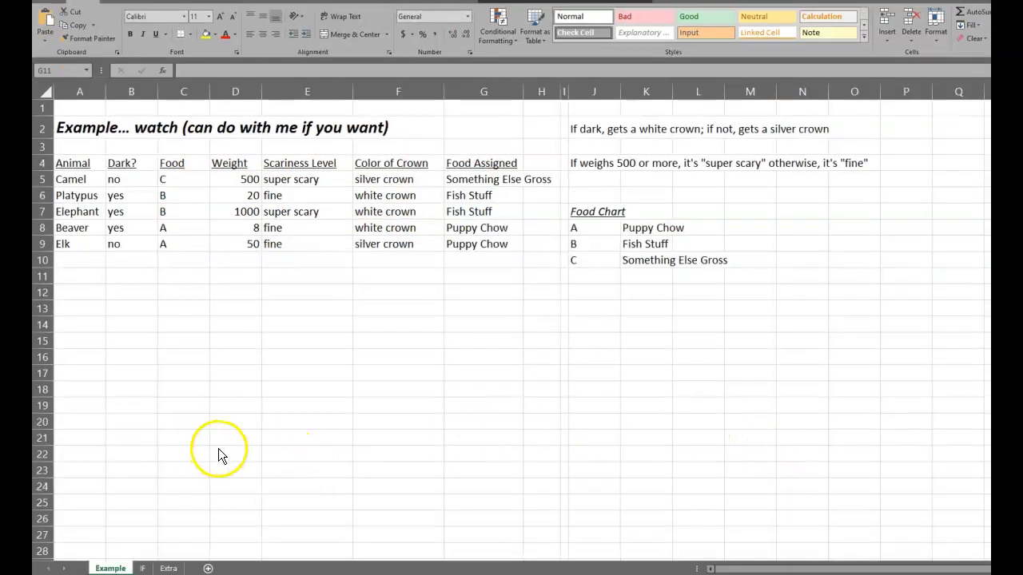
Switch to the IF sheet and examine the baby table's columns together with the hat color and diaper size rules.
{"action": "left_click", "coordinate": [143, 568]}
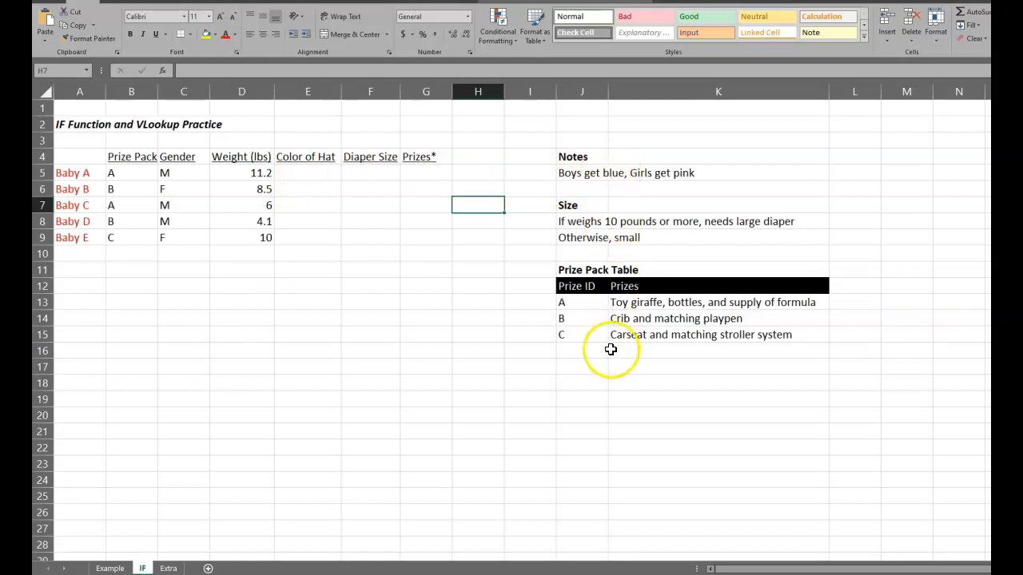
{"action": "left_click", "coordinate": [330, 175]}
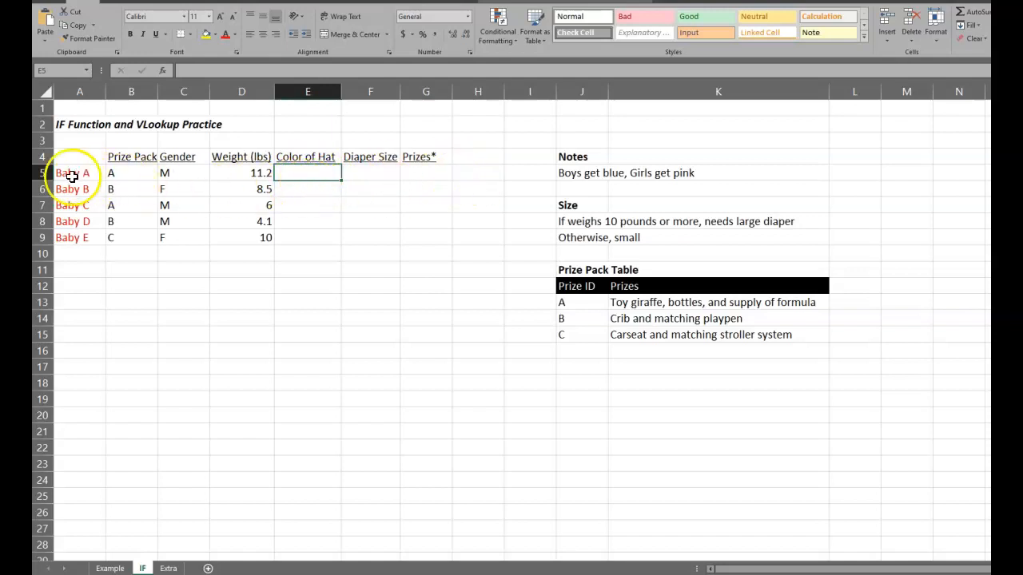
{"action": "left_click", "coordinate": [271, 175]}
{"action": "left_click", "coordinate": [324, 176]}
{"action": "left_click", "coordinate": [434, 176]}
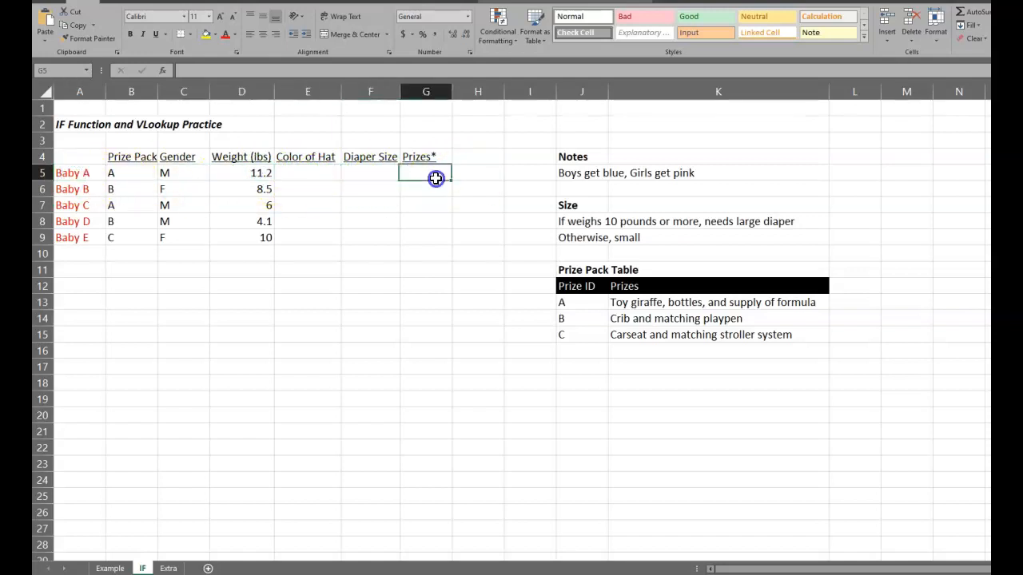
{"action": "left_click_drag", "start_coordinate": [90, 172], "coordinate": [418, 171]}
{"action": "left_click", "coordinate": [418, 174]}
{"action": "left_click", "coordinate": [307, 173]}
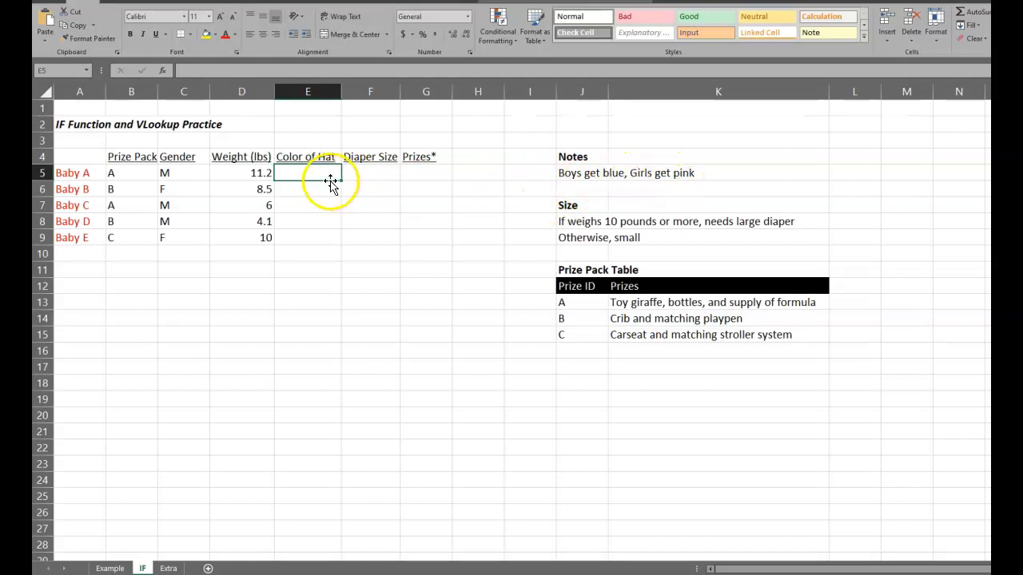
{"action": "left_click", "coordinate": [188, 171]}
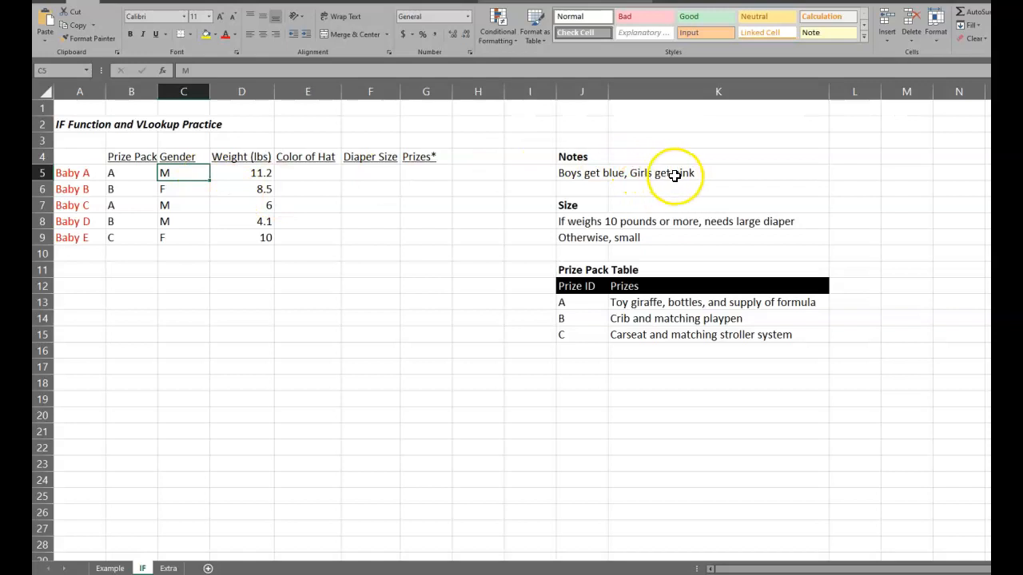
{"action": "left_click", "coordinate": [359, 171]}
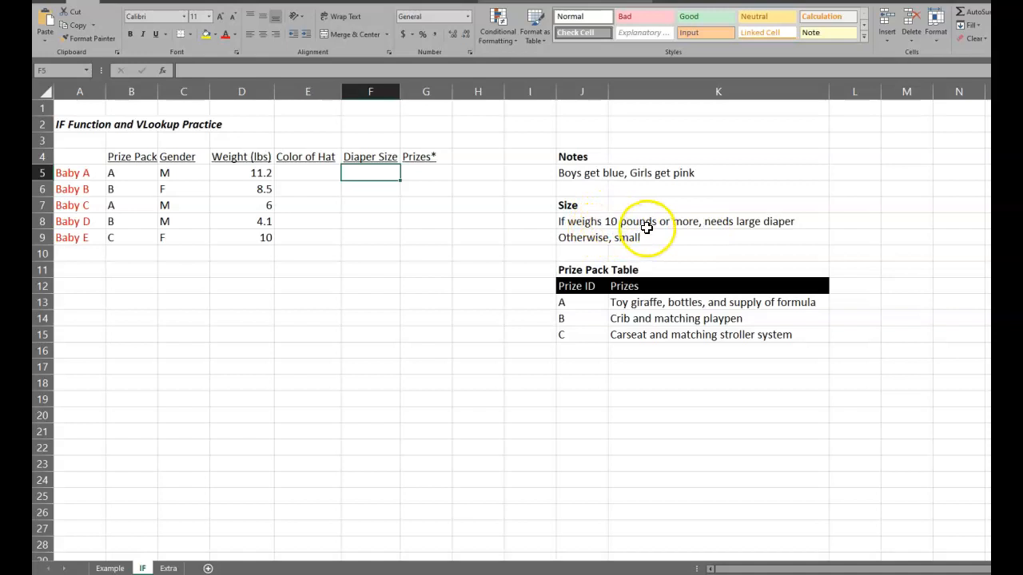
Examine the Prize Pack Table's data in J13:K15 as the lookup source for the Prizes column.
{"action": "left_click", "coordinate": [424, 174]}
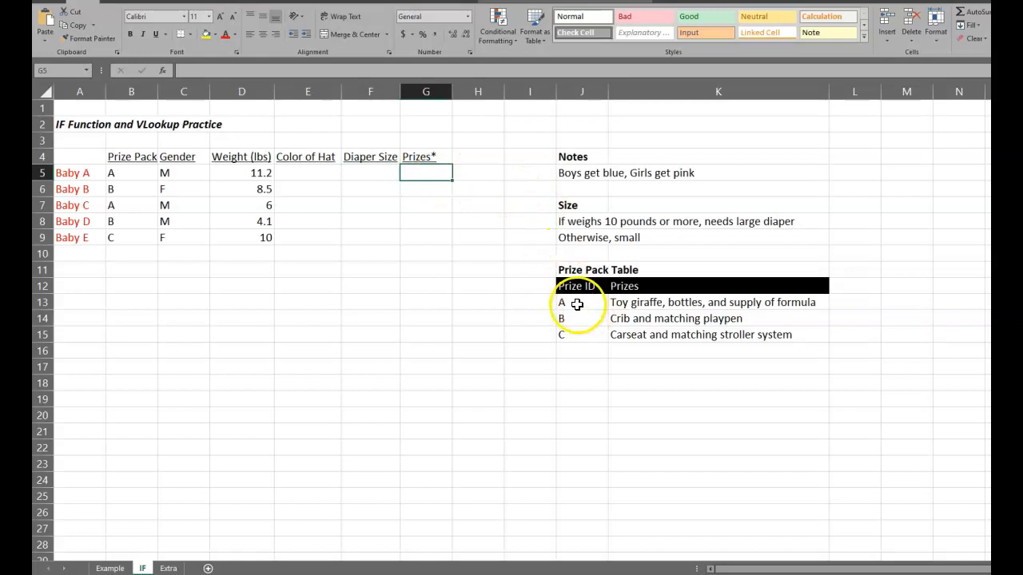
{"action": "left_click_drag", "start_coordinate": [571, 304], "coordinate": [621, 326]}
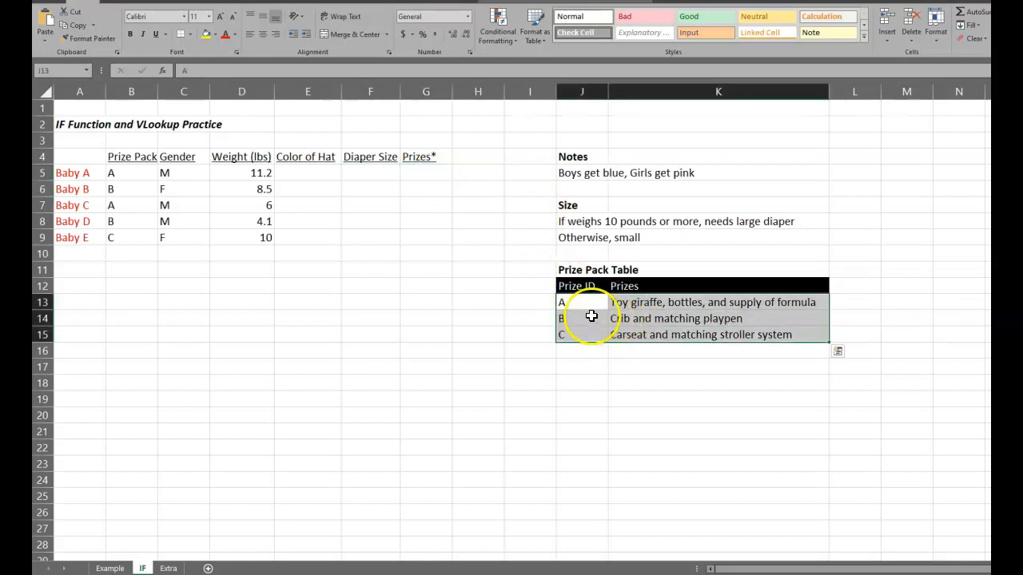
{"action": "left_click", "coordinate": [589, 308]}
{"action": "left_click_drag", "start_coordinate": [580, 306], "coordinate": [628, 326]}
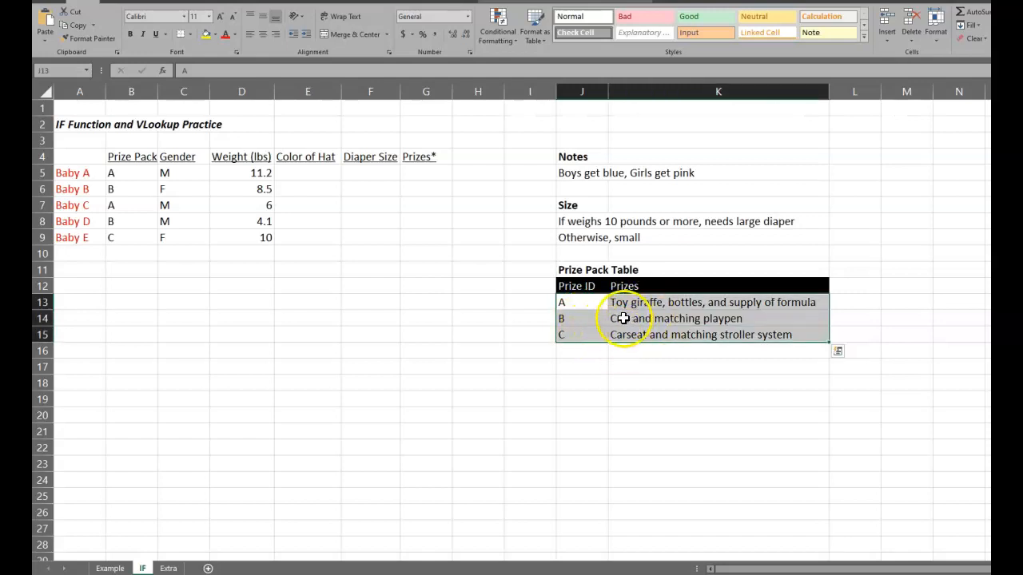
{"action": "left_click", "coordinate": [424, 187]}
{"action": "left_click", "coordinate": [426, 174]}
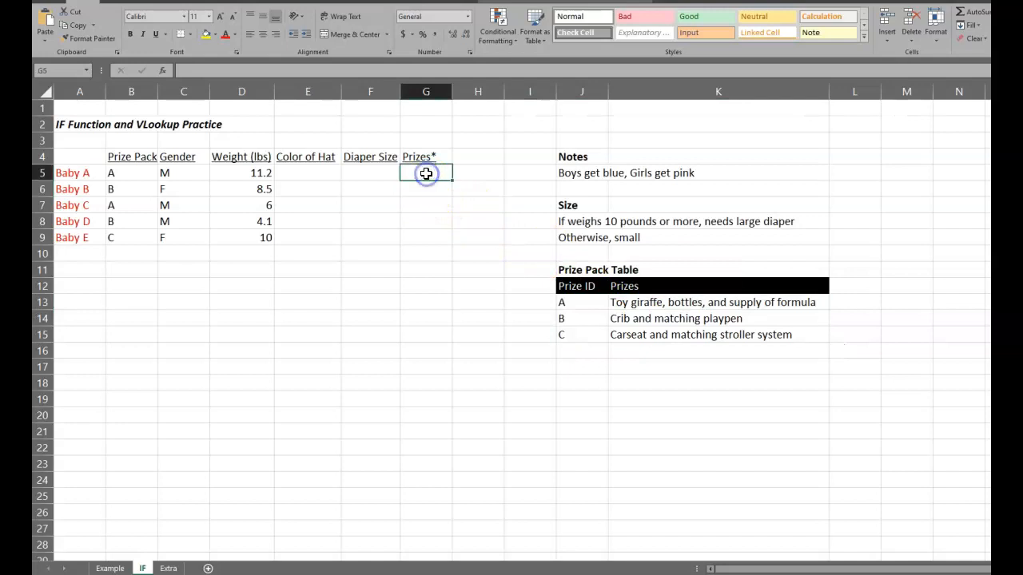
{"action": "left_click", "coordinate": [162, 69]}
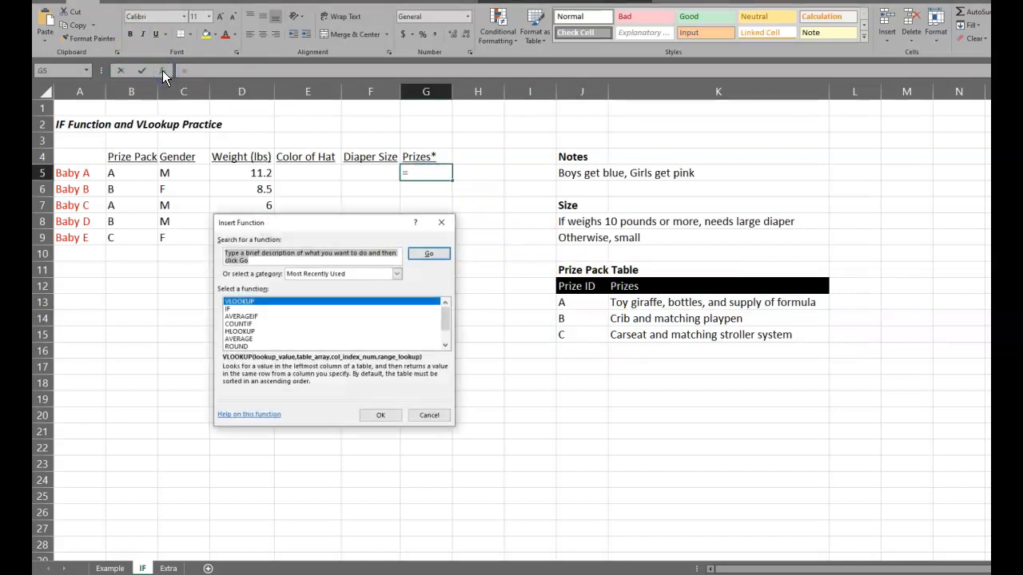
{"action": "left_click", "coordinate": [232, 310]}
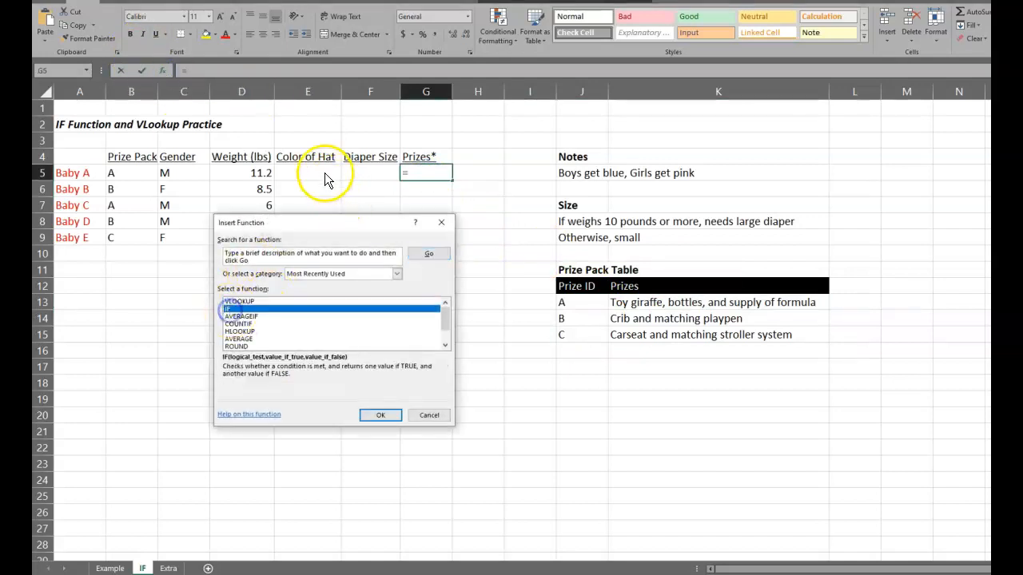
{"action": "left_click", "coordinate": [248, 301]}
{"action": "left_click", "coordinate": [428, 415]}
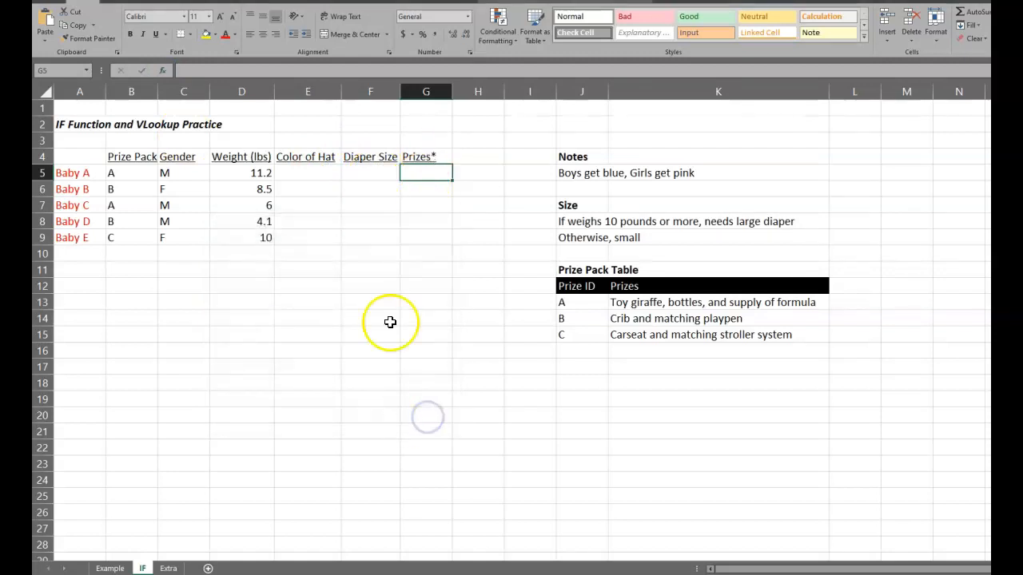